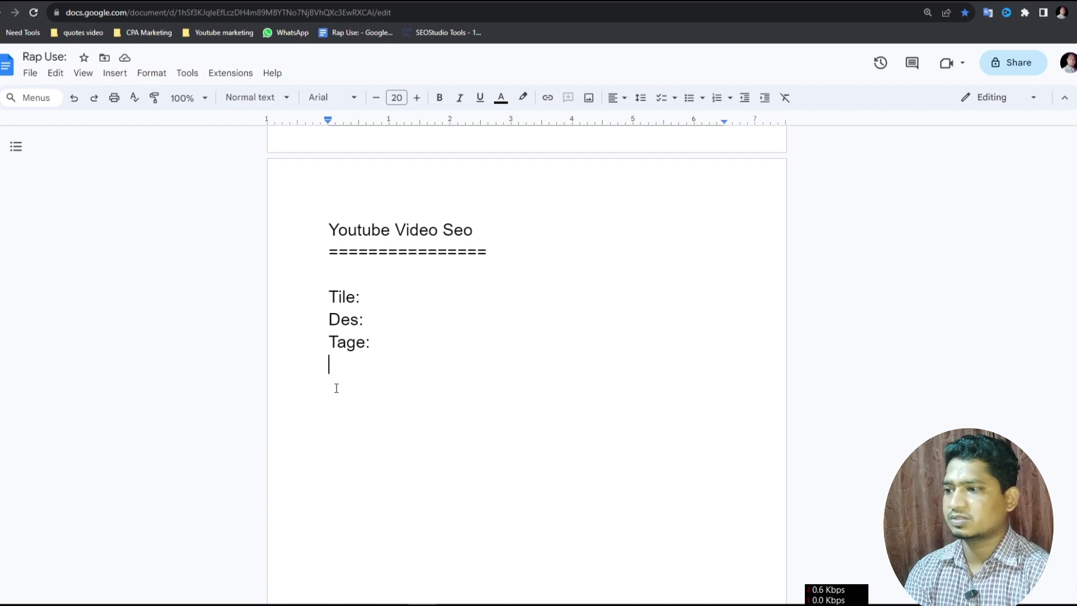
Step: Enter the video title "how to make money online" after the "Tile:" label in the document
click(398, 295)
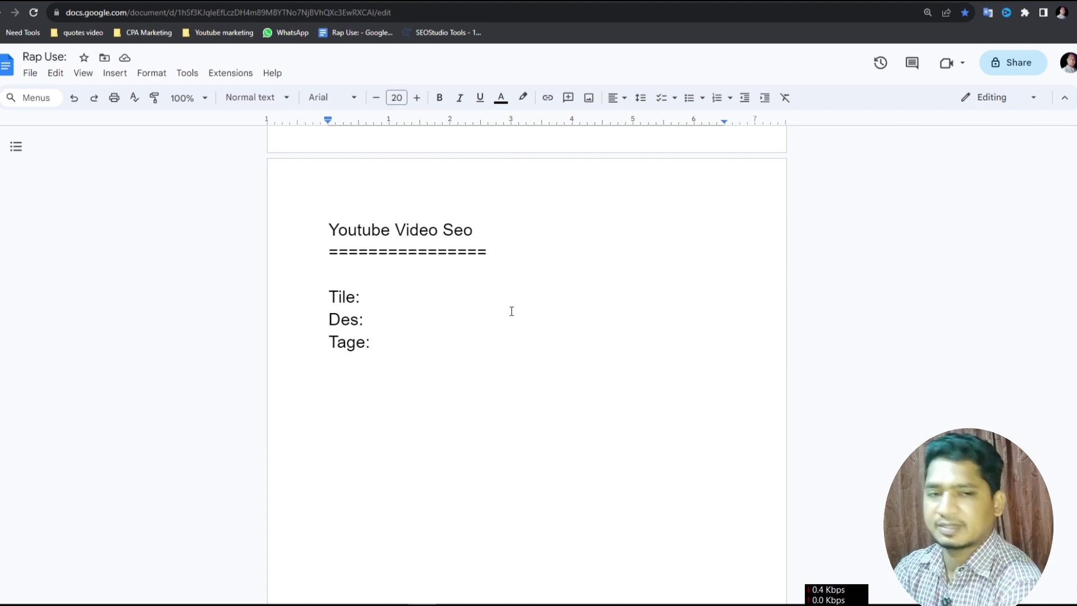
text(h)
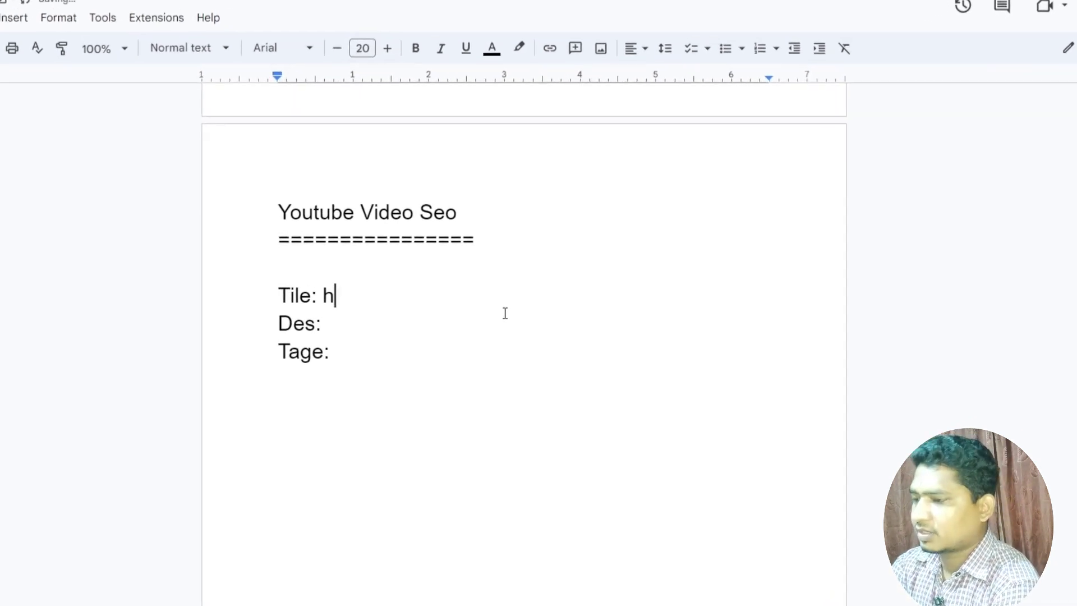
text(ow to )
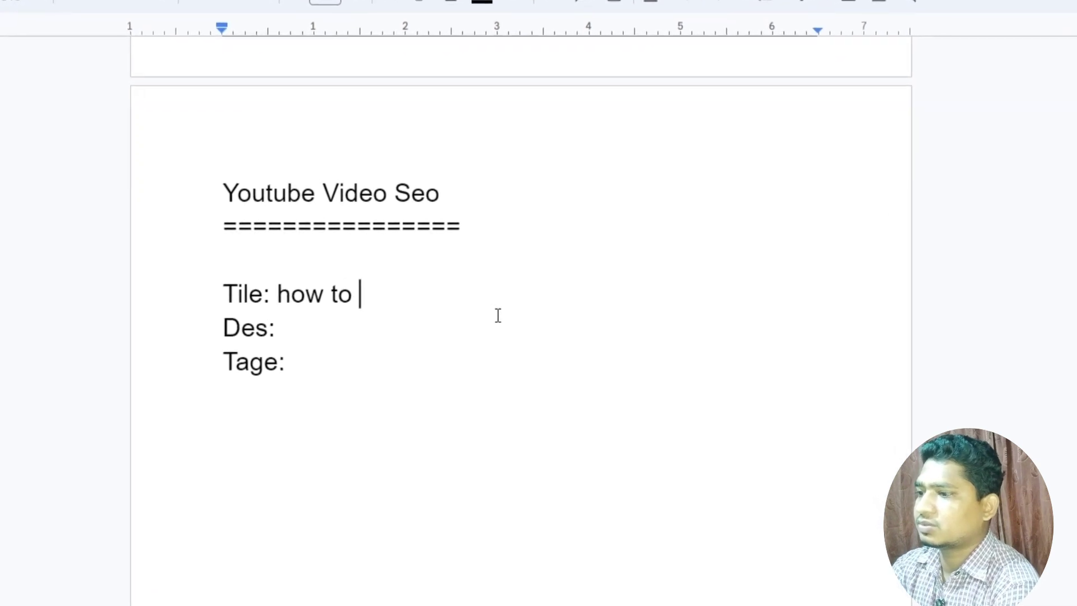
text(make moe)
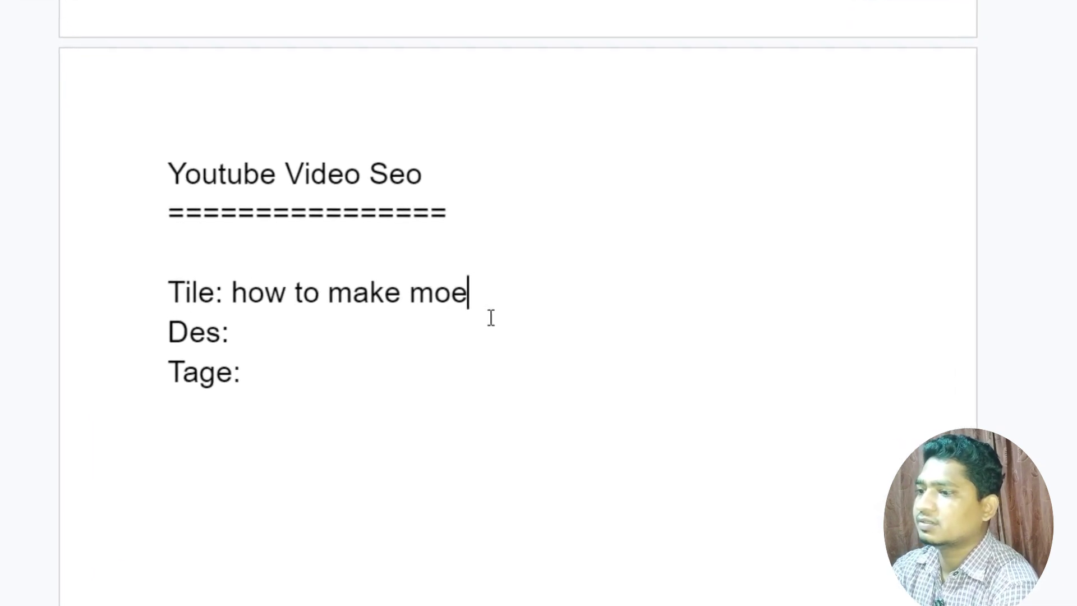
key(BackSpace)
text(ney o)
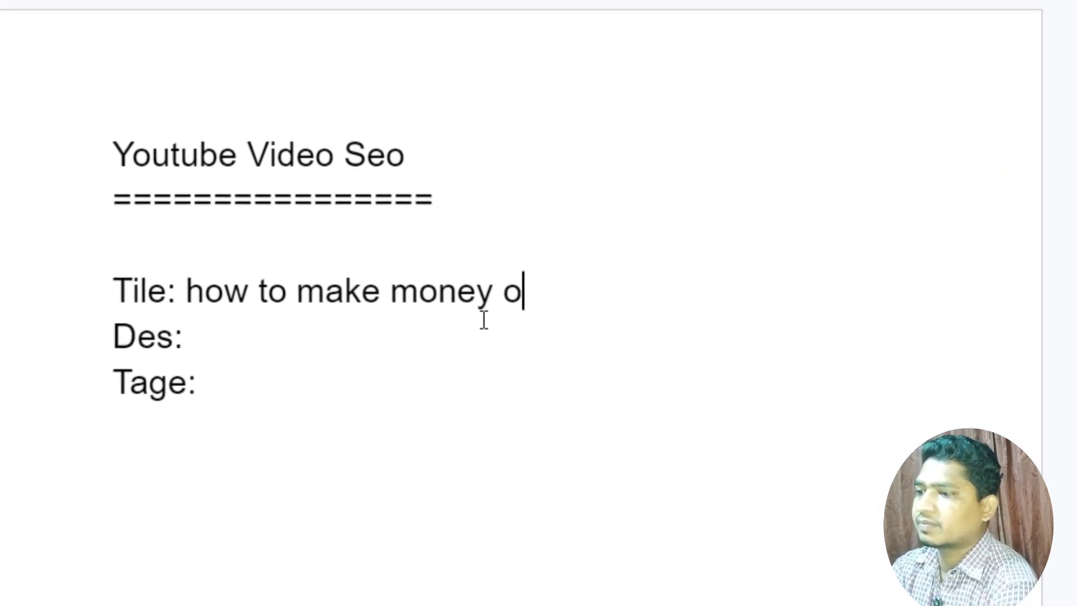
text(nline)
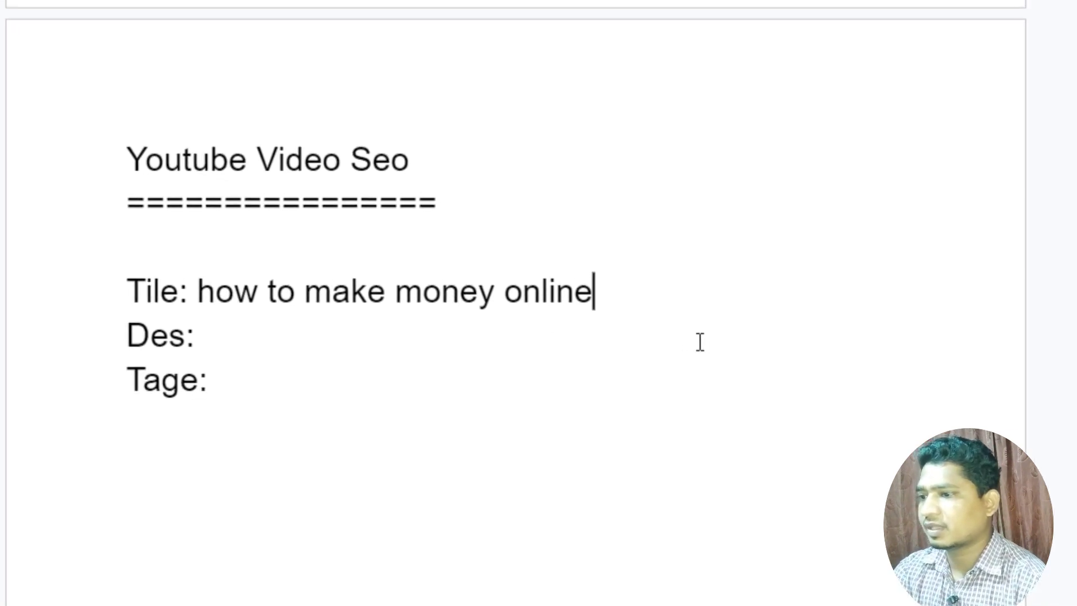
Step: Copy the title text "how to make money online" from the "Tile:" line
drag(595, 291, 202, 292)
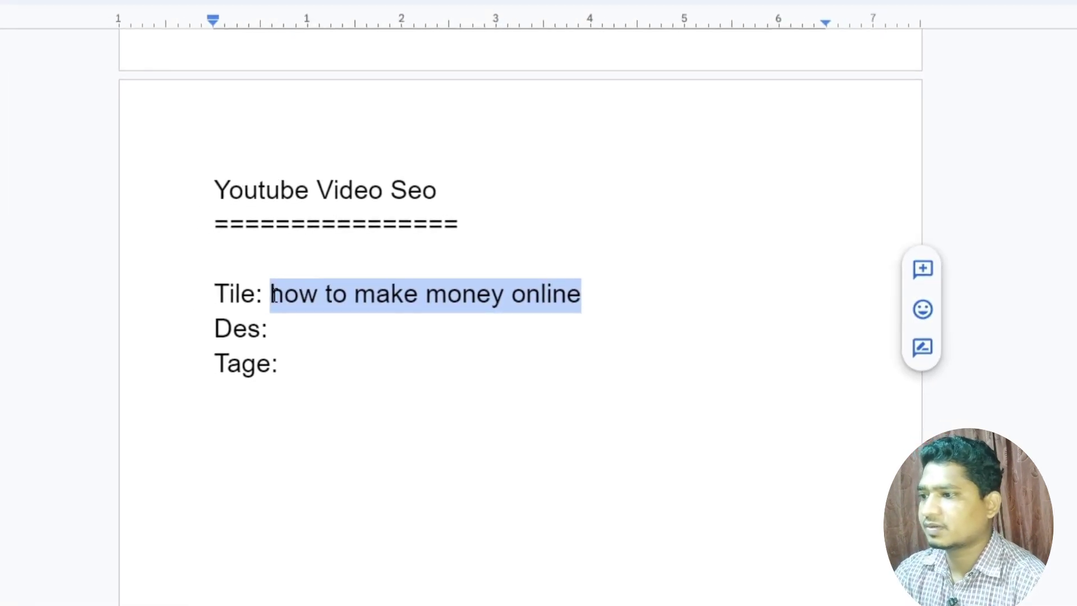
right_click(370, 289)
click(444, 317)
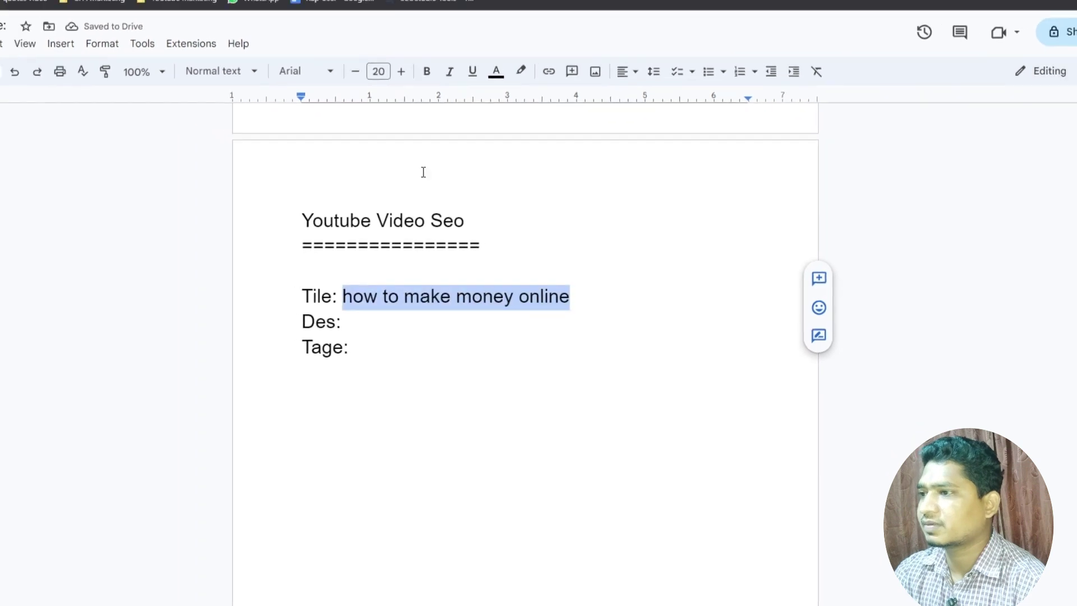
Step: Switch to SEOStudio Tools and open the YouTube Title Length Checker
key(ctrl+Tab)
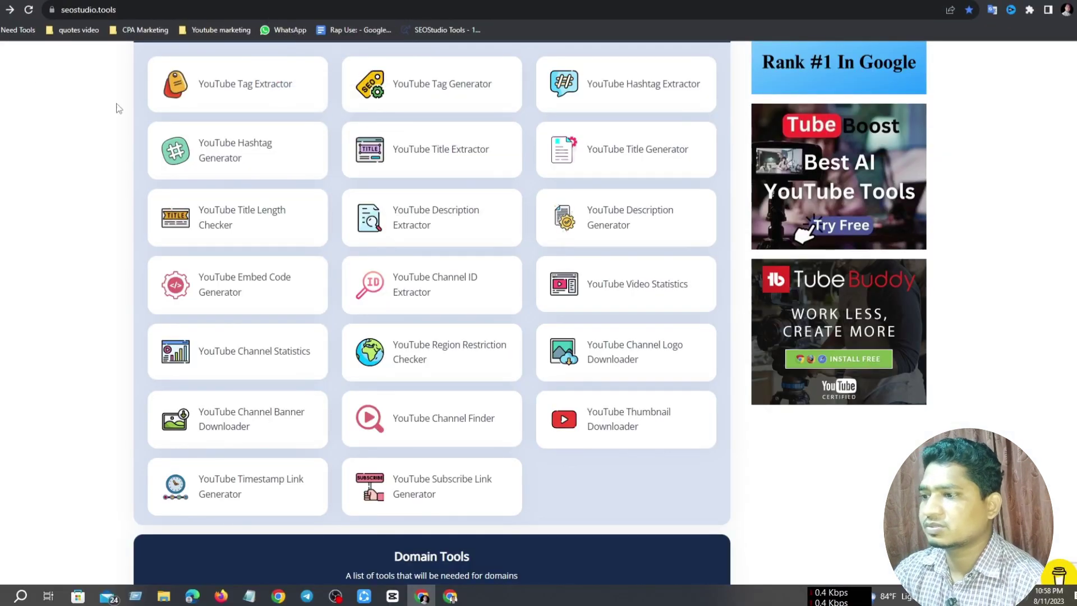
scroll(236, 303, up, 2)
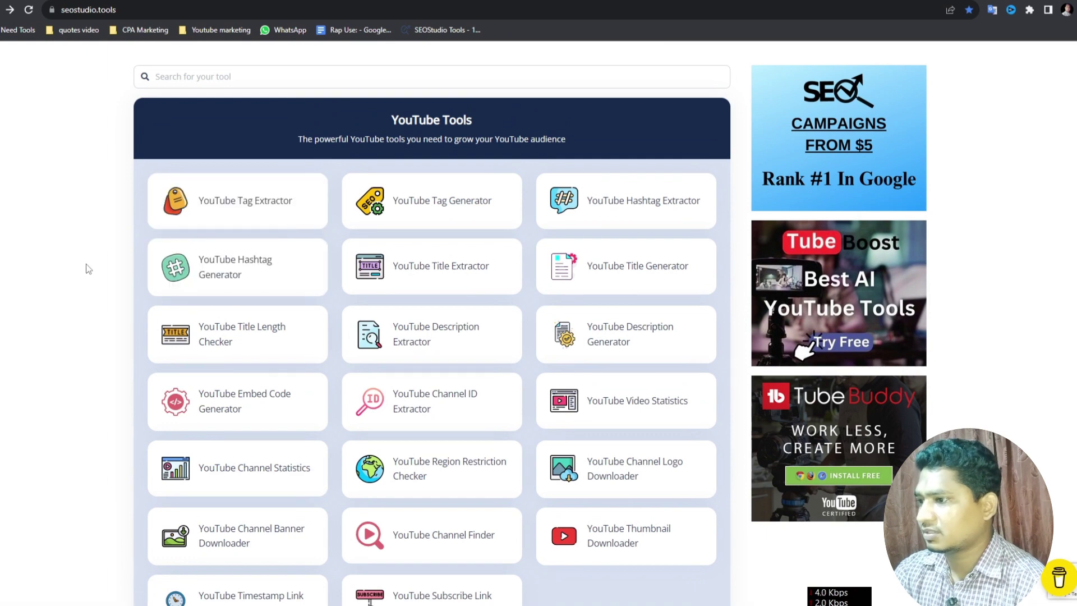
scroll(124, 280, down, 2)
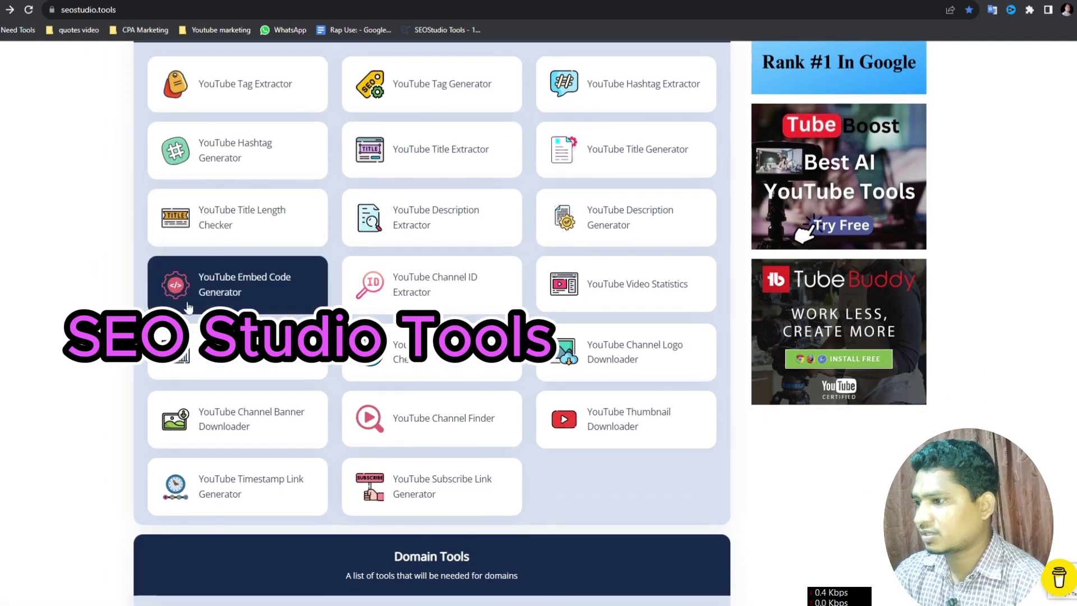
scroll(466, 335, up, 1)
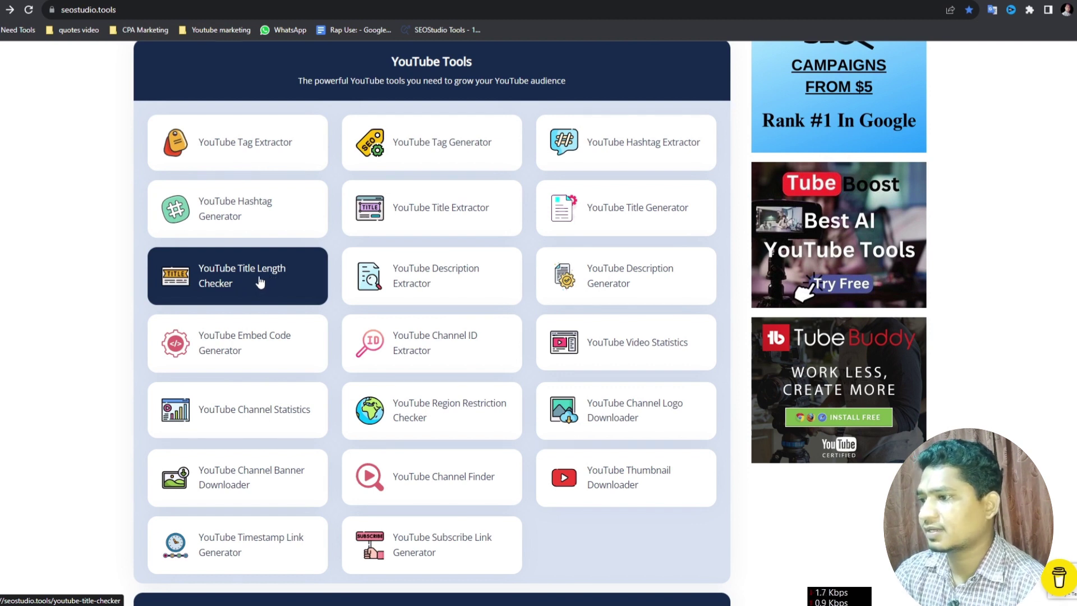
click(259, 282)
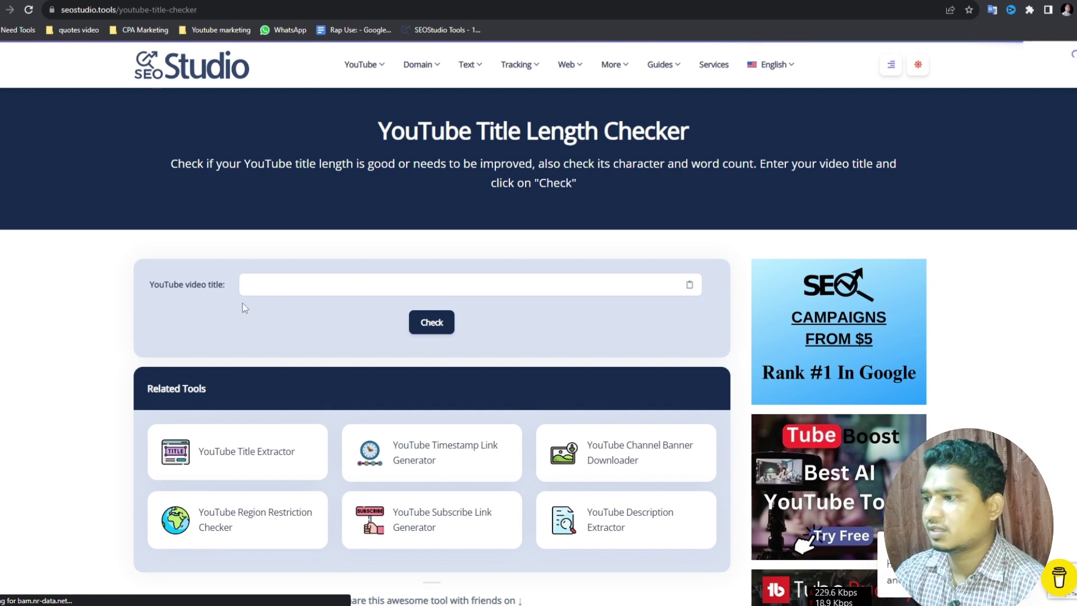
Step: Paste the copied title "how to make money online" as the YouTube video title and check its length
click(345, 288)
right_click(346, 285)
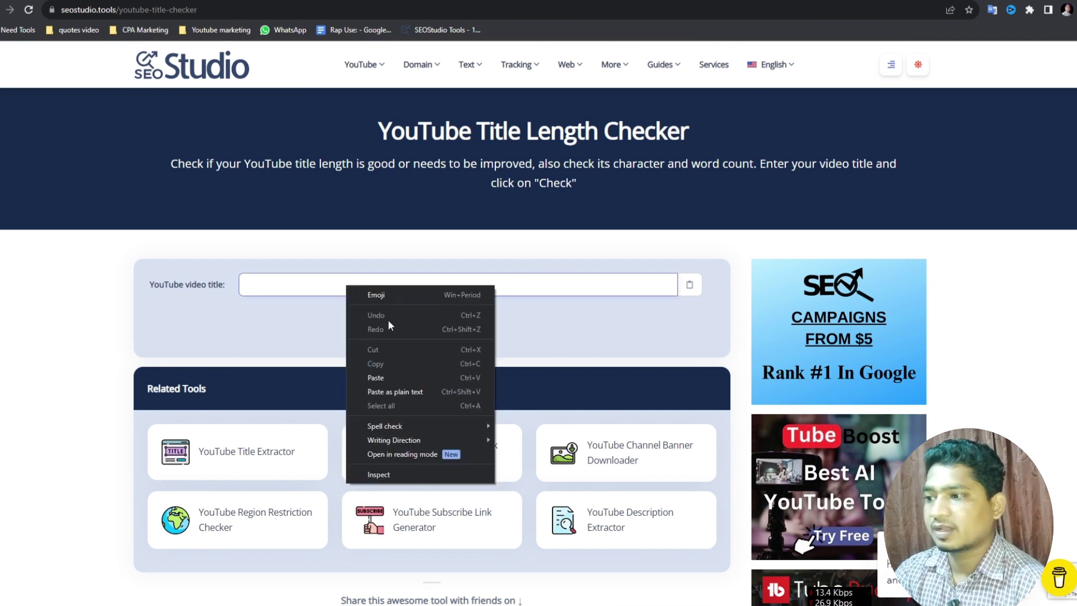
click(381, 374)
click(431, 325)
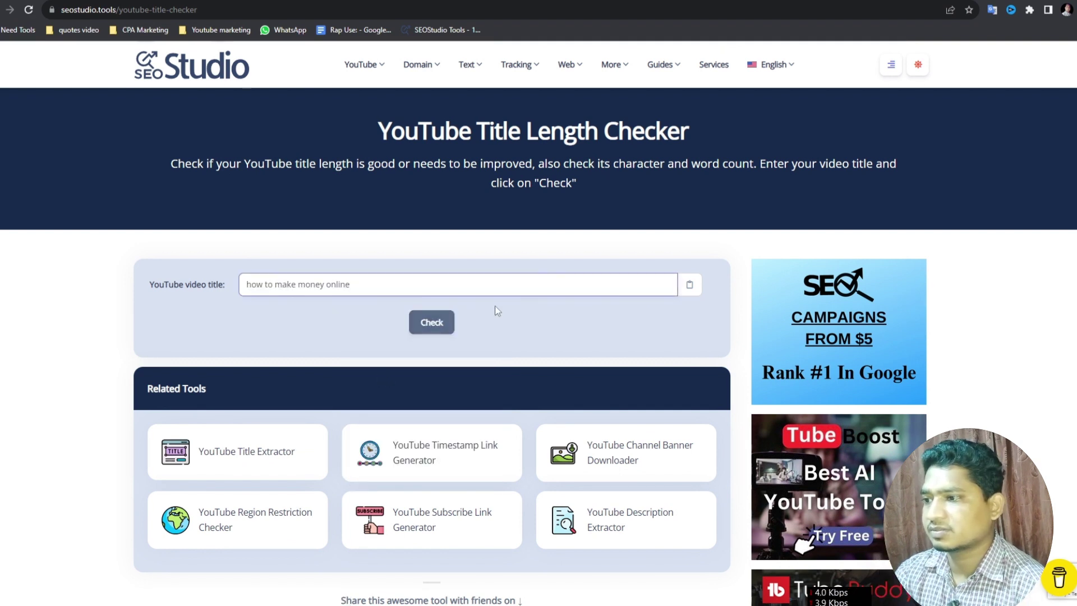
click(437, 327)
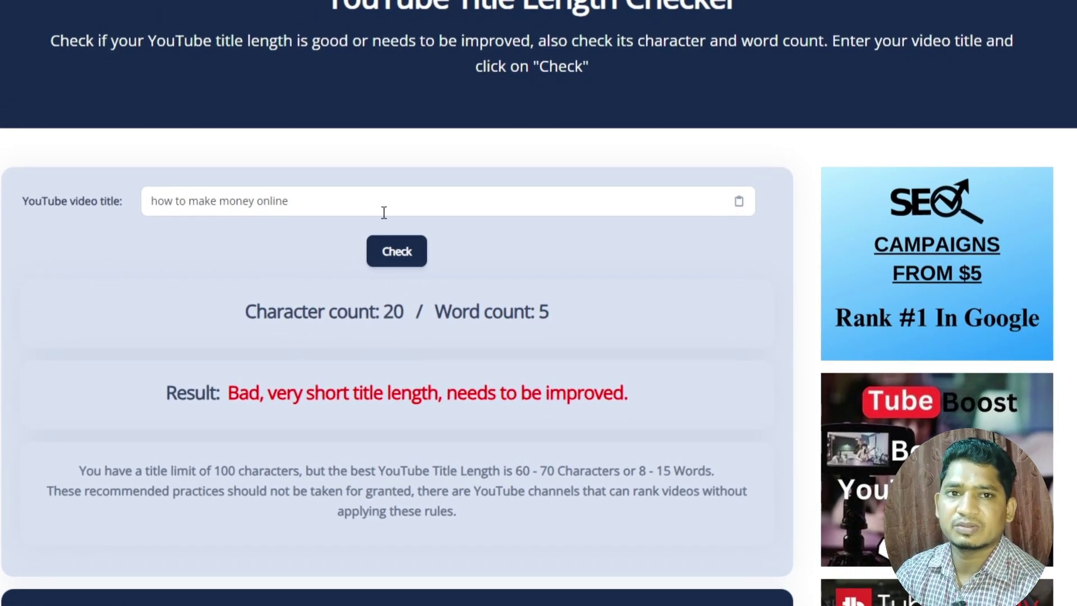
Step: Extend the video title with ", how to make money from facebo in stream ads" and check its length again
click(300, 202)
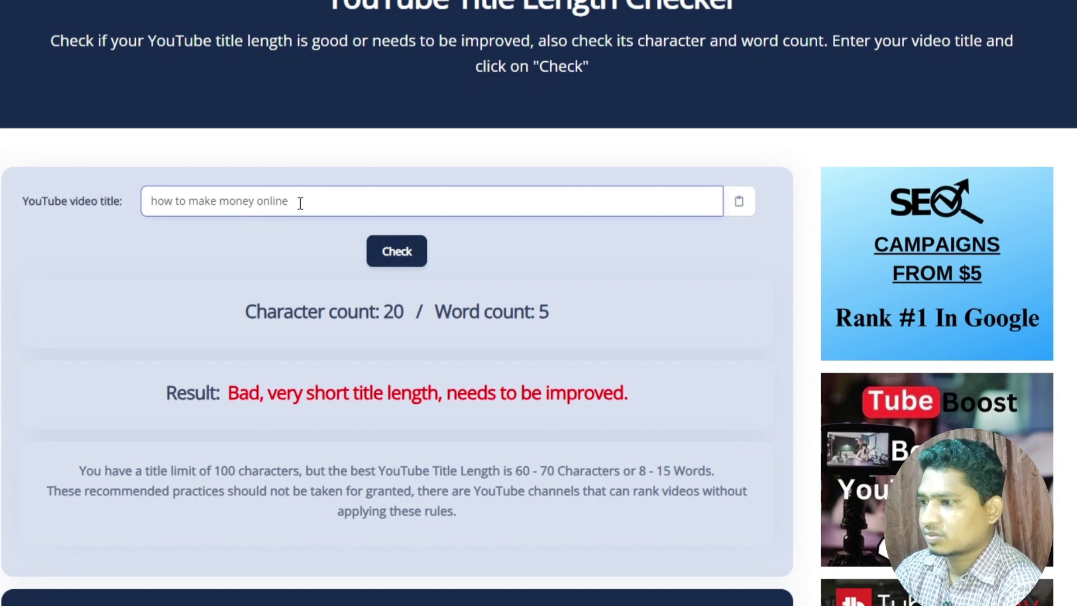
text(, )
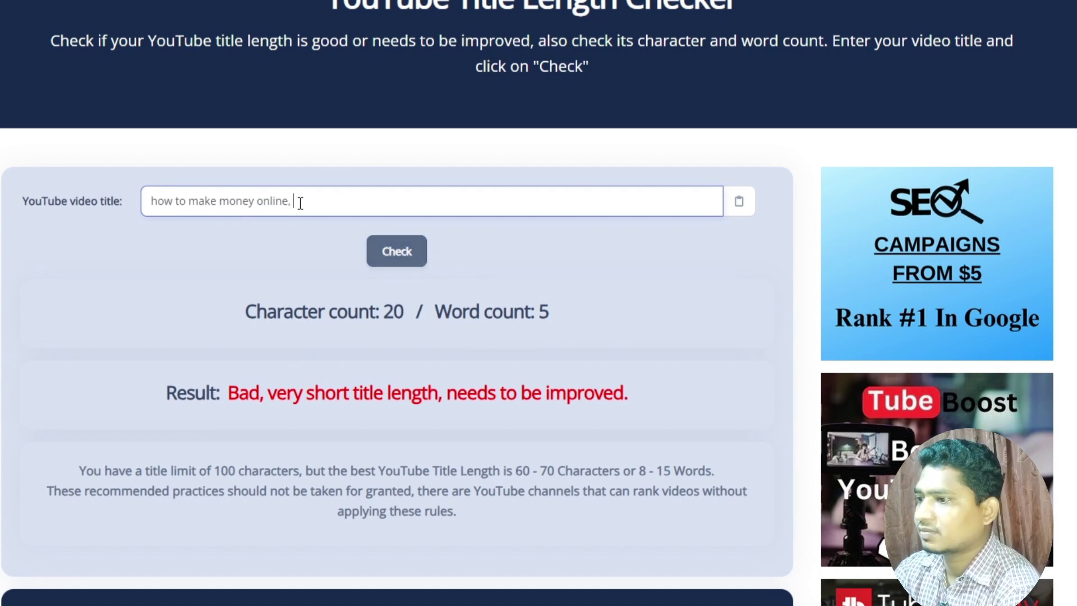
text(how to ma)
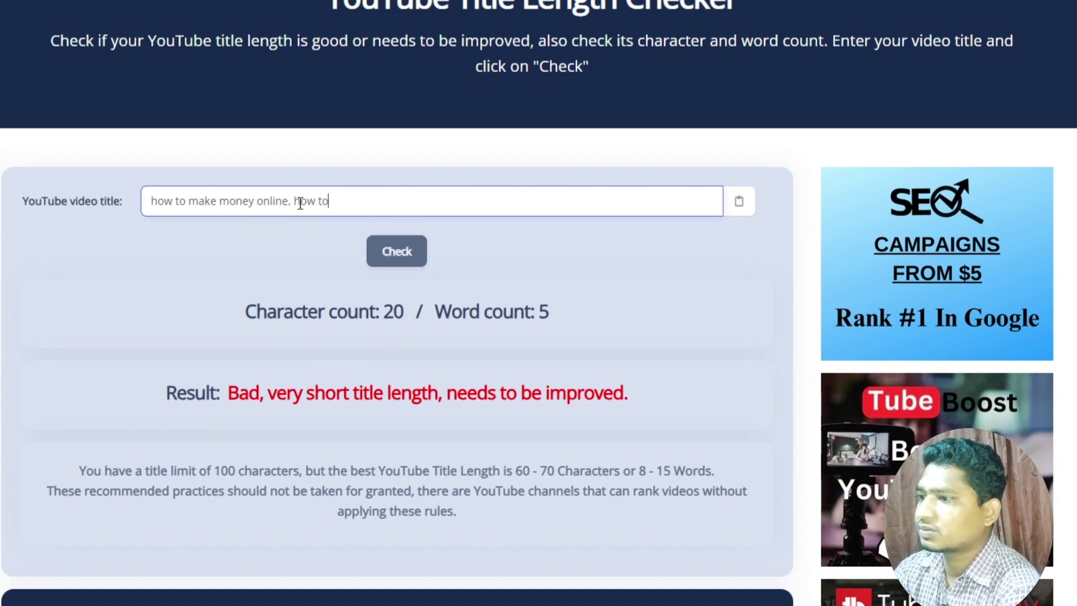
text(ke money)
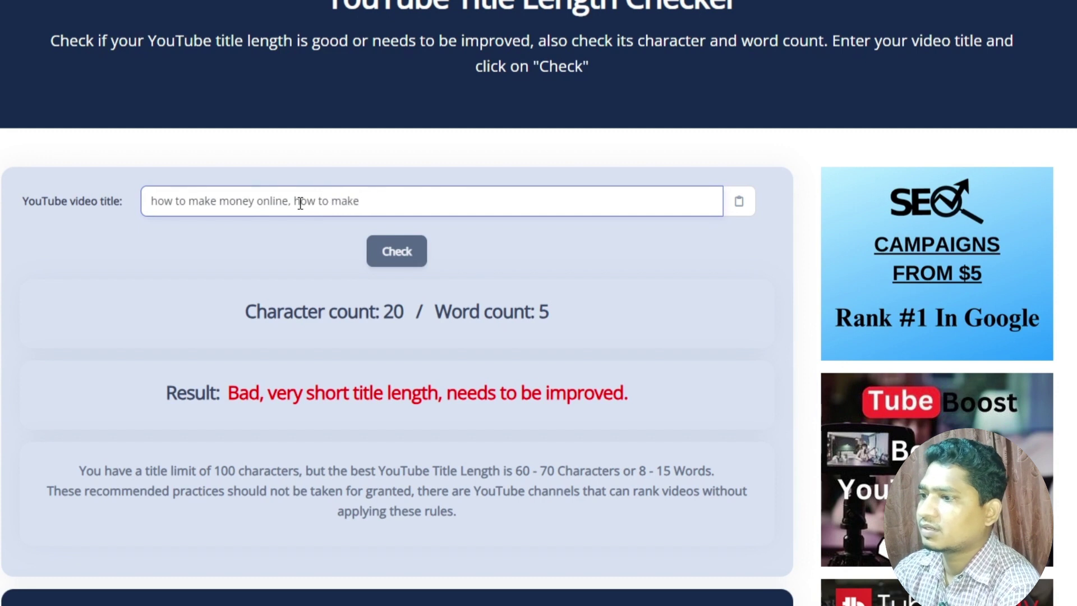
text( fr)
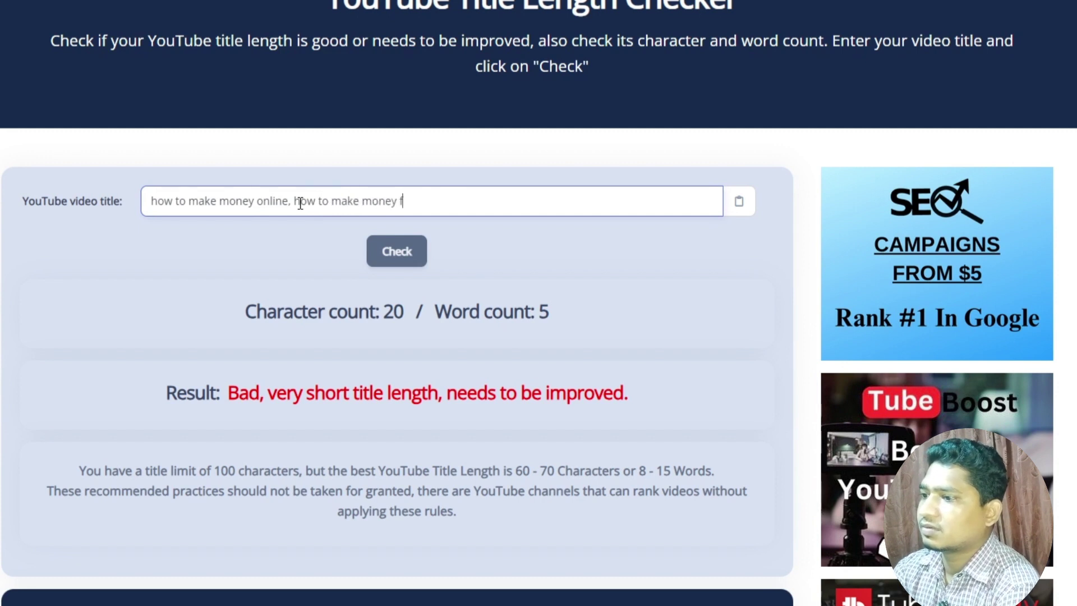
key(BackSpace)
text(ro)
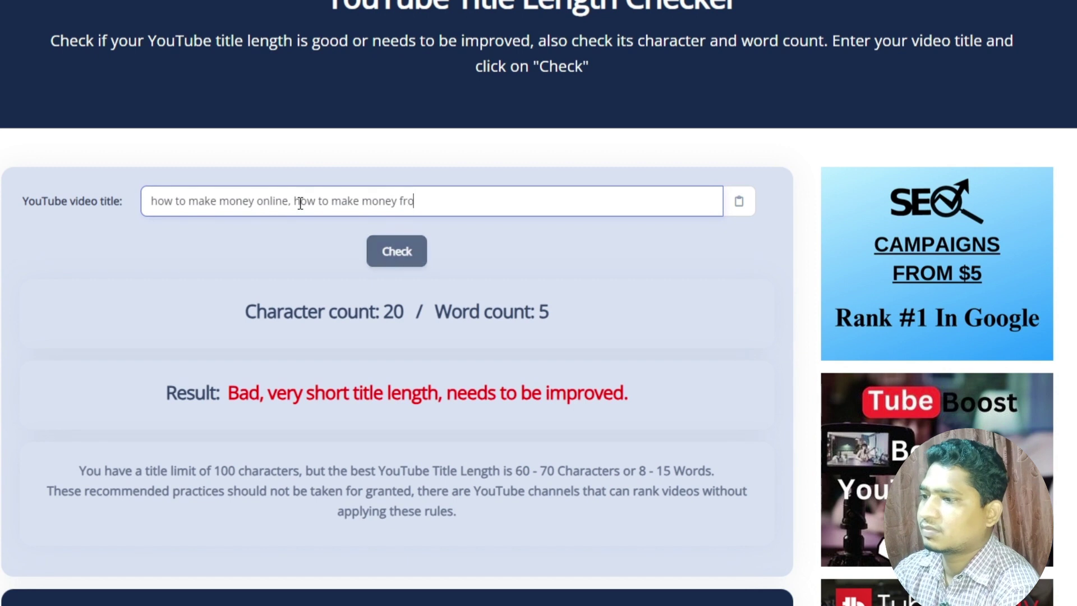
text(m facebo)
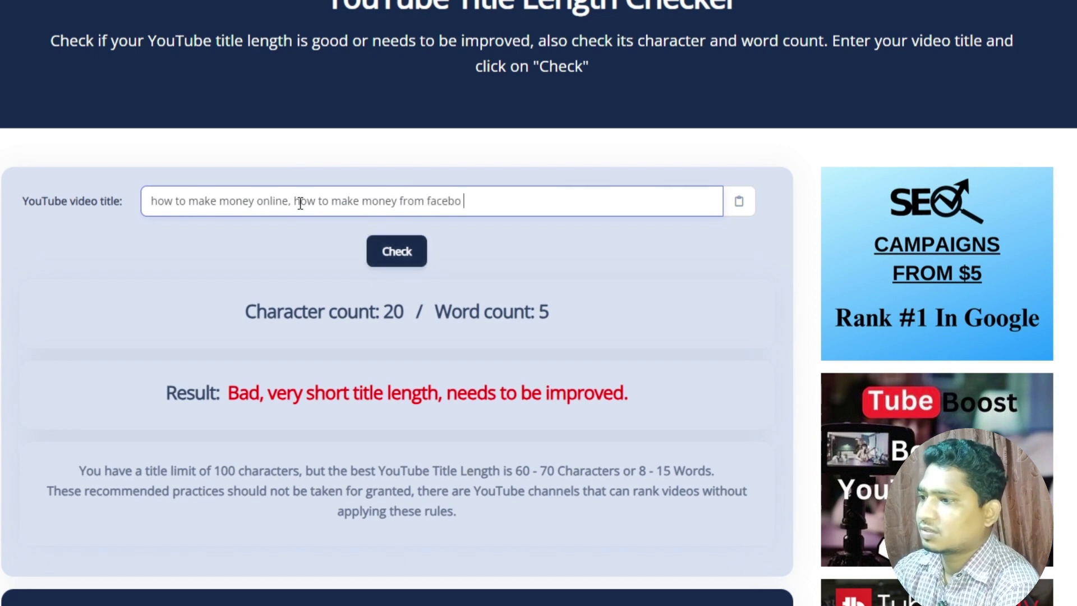
text( n)
key(BackSpace)
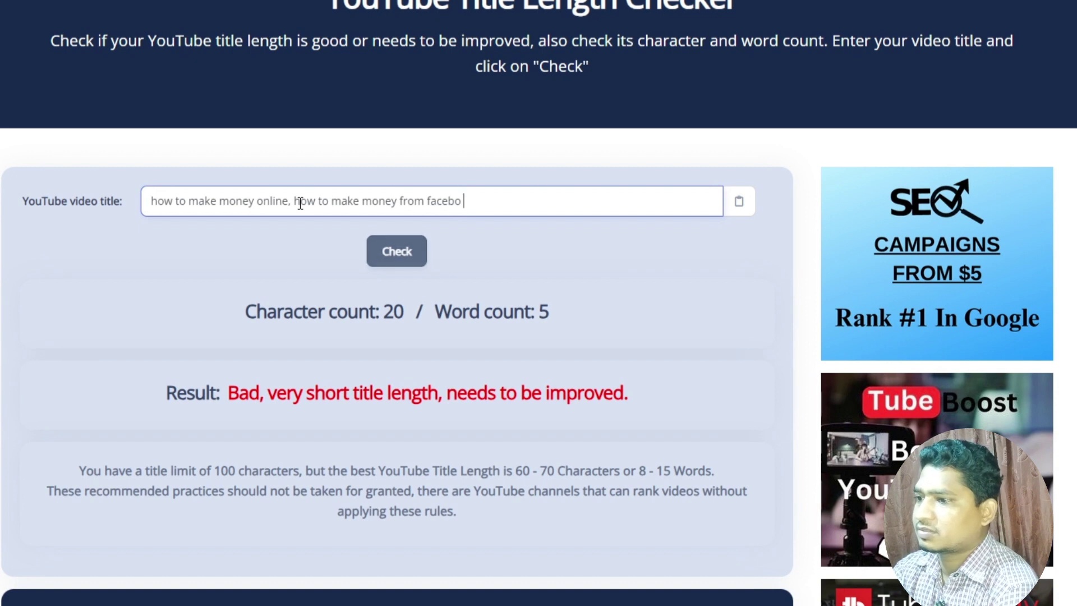
text(in s)
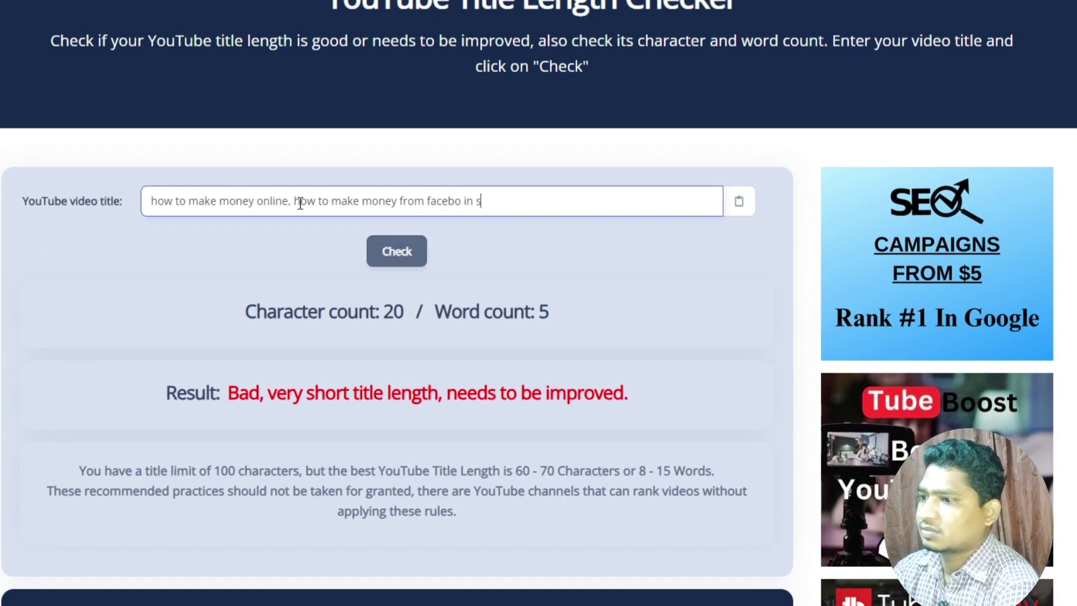
text(tream ads)
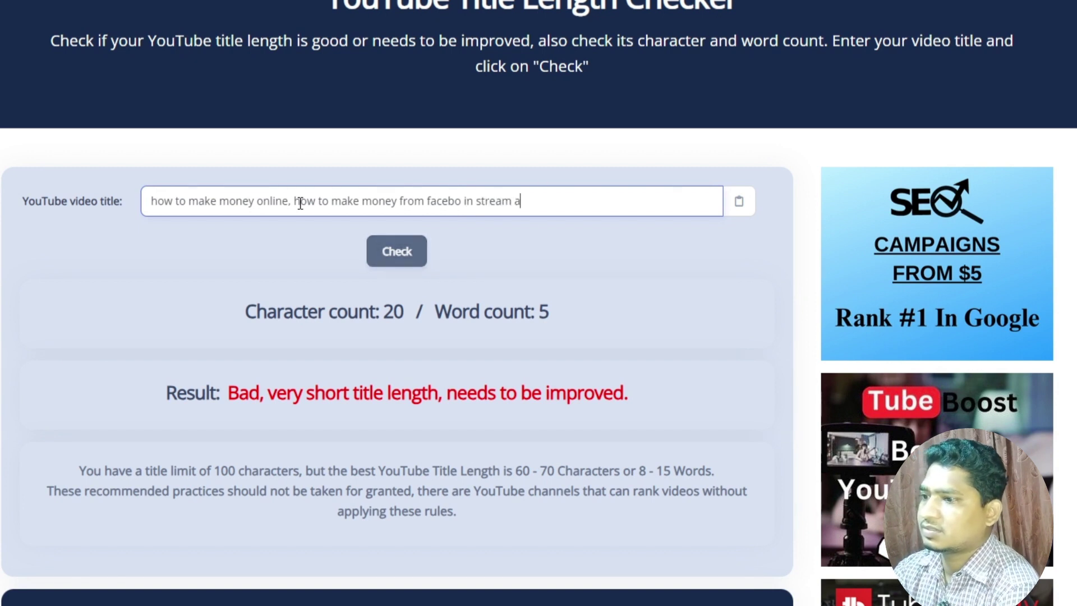
click(400, 266)
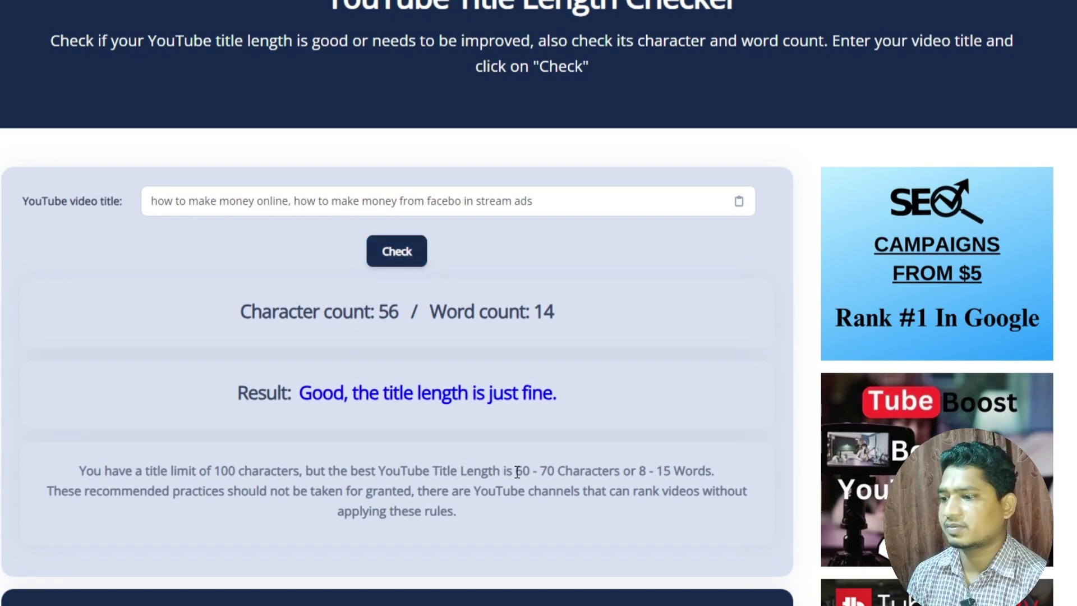
Step: Examine the recommended character and word ranges given below the title length result
drag(515, 470, 642, 470)
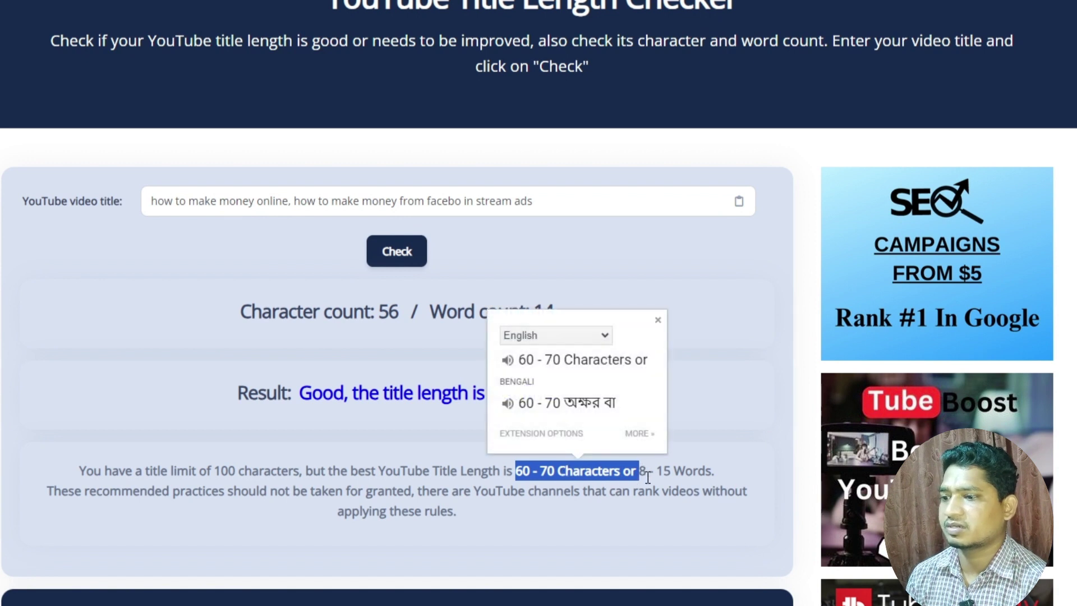
click(649, 475)
drag(641, 471, 675, 471)
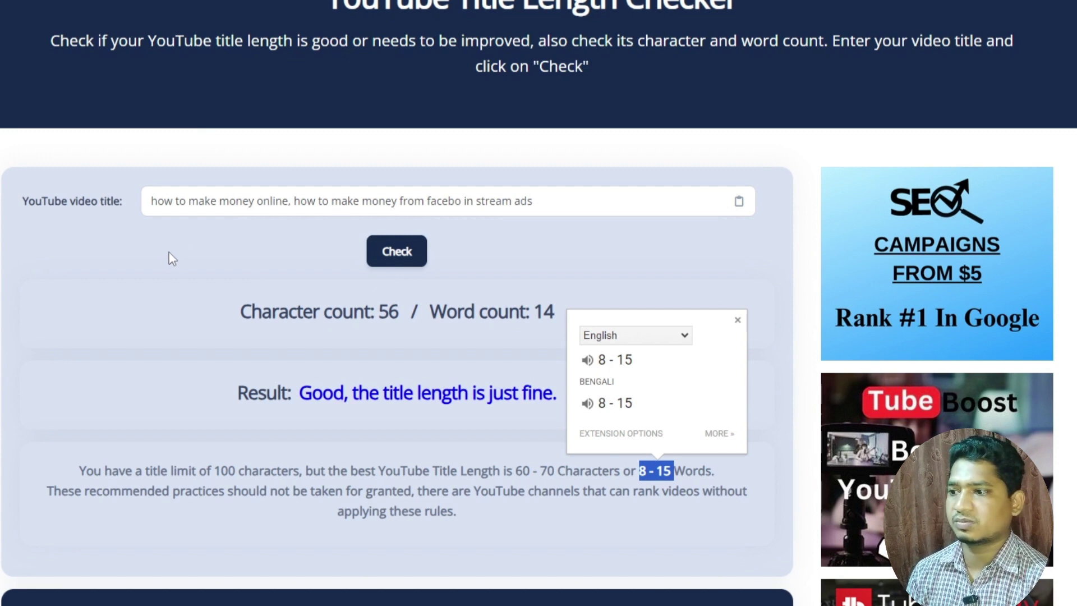
click(183, 263)
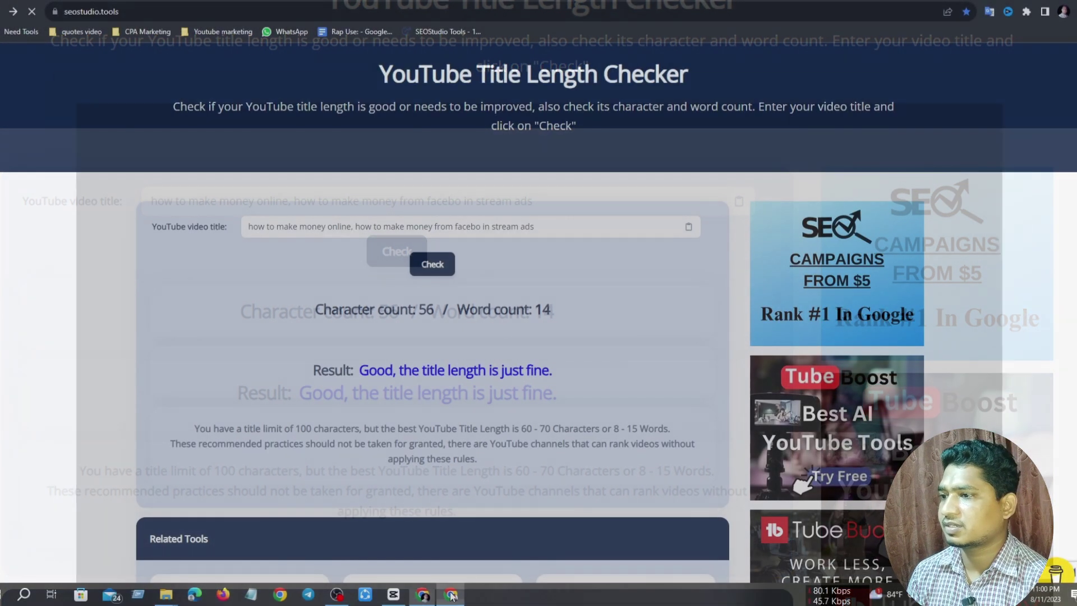
Step: Return to the "Rap Use:" document in Google Docs and place the cursor after the "Des:" label
click(451, 594)
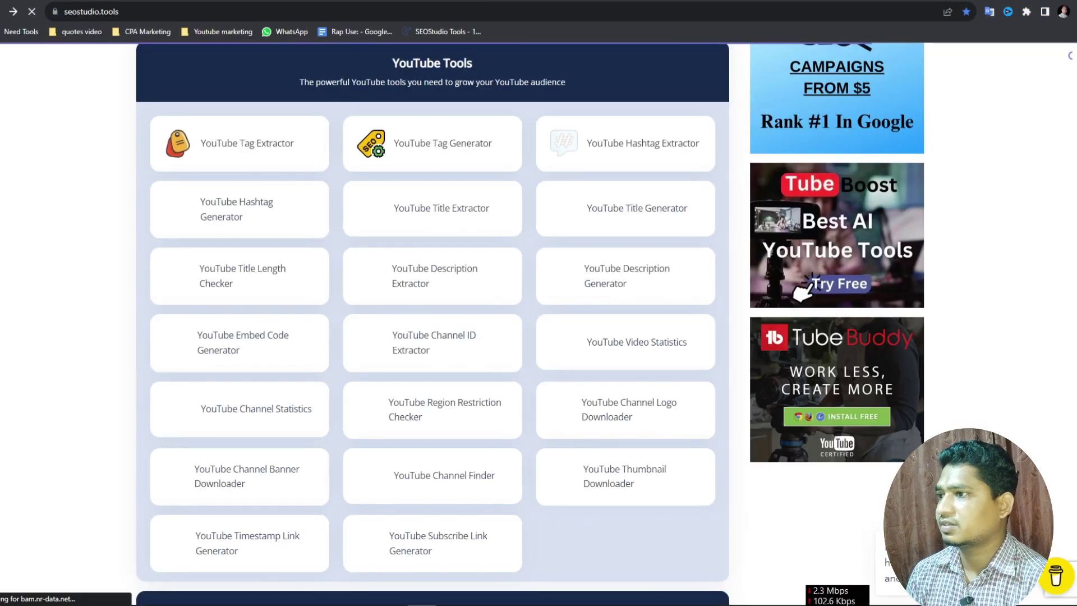
click(326, 28)
key(Left)
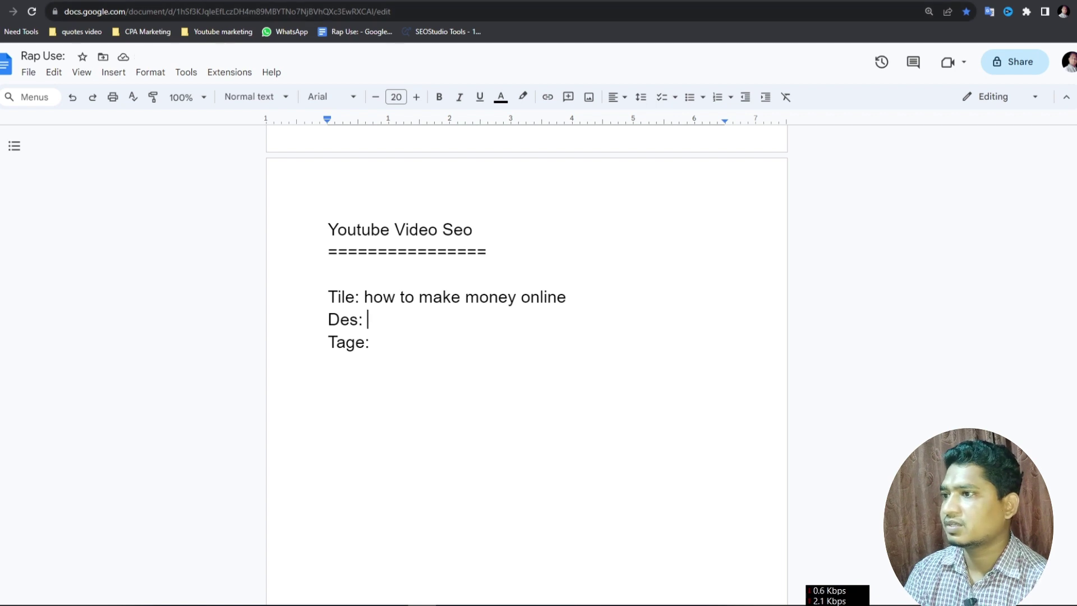
Step: Open ChatGPT in a new browser tab and go through its introductory notices to reach an empty chat
key(ctrl+t)
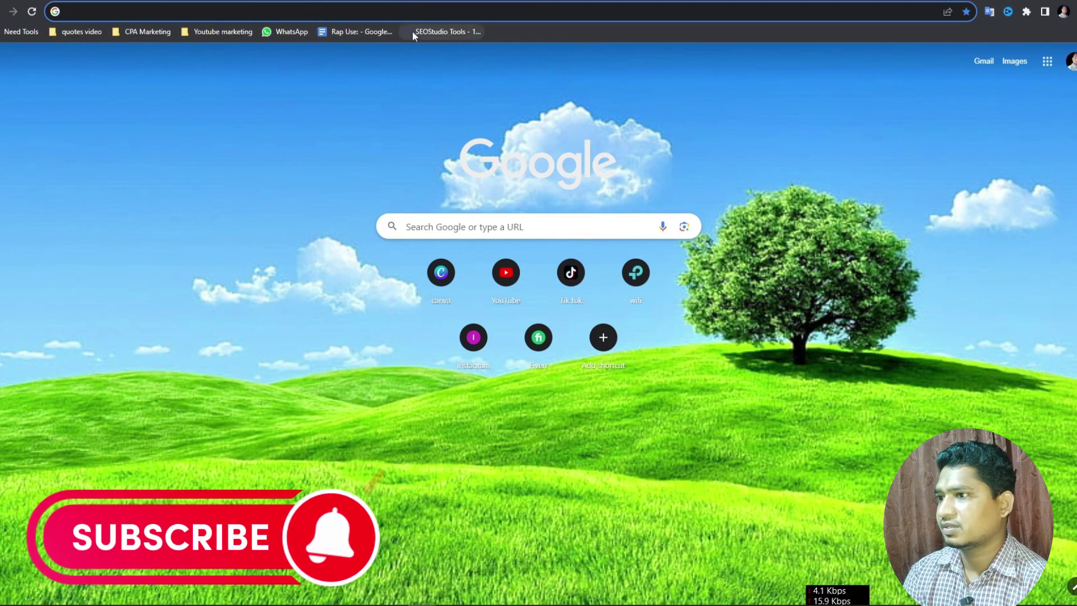
click(156, 34)
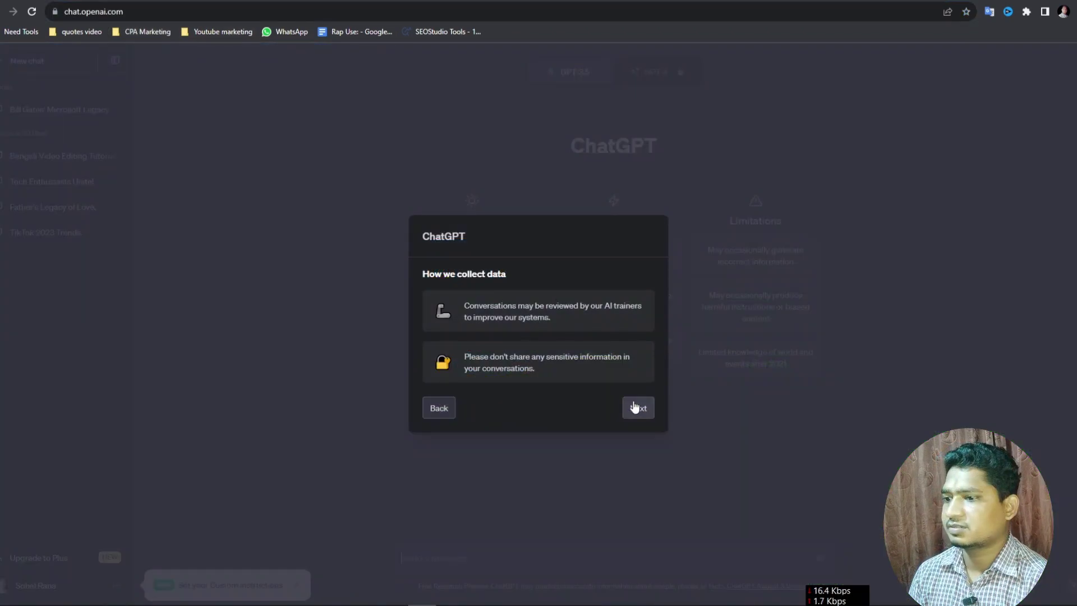
click(636, 407)
click(634, 411)
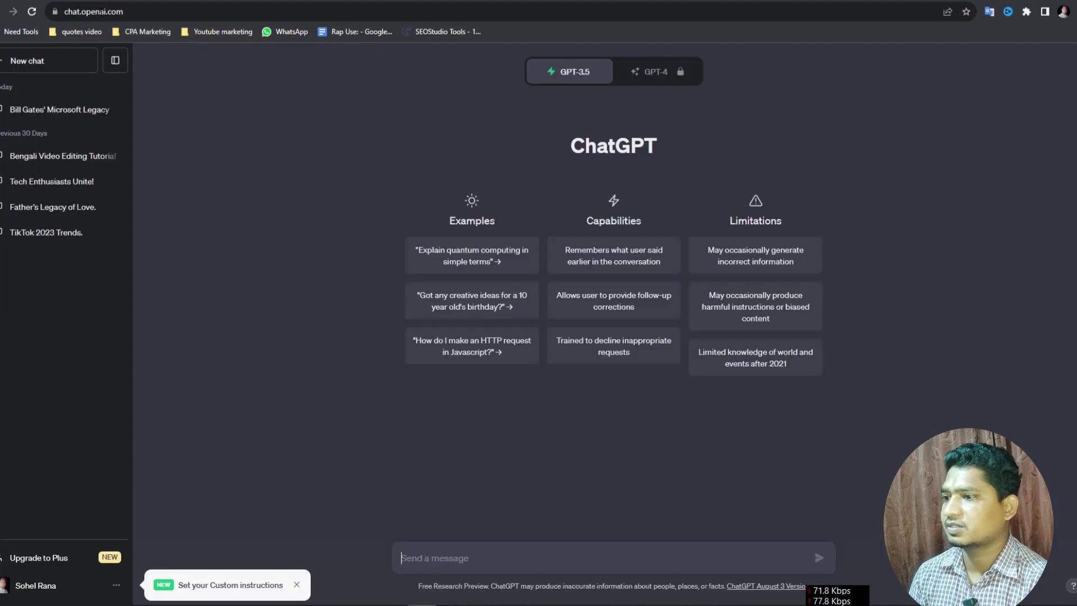
Step: Switch to the Google Docs document and copy the title "how to make money online" from the "Tile:" line
click(197, 0)
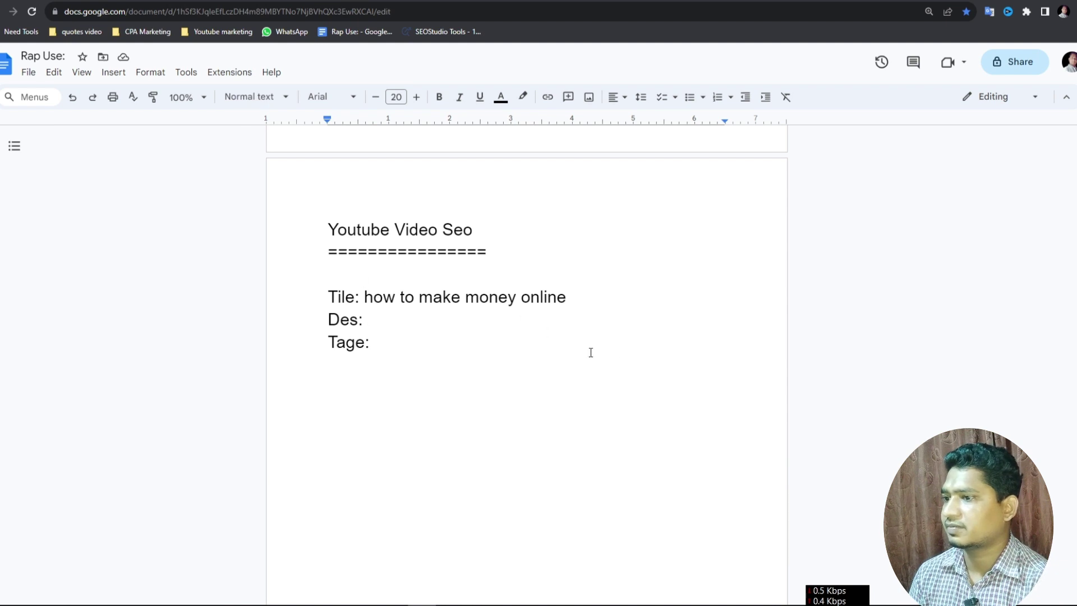
click(158, 3)
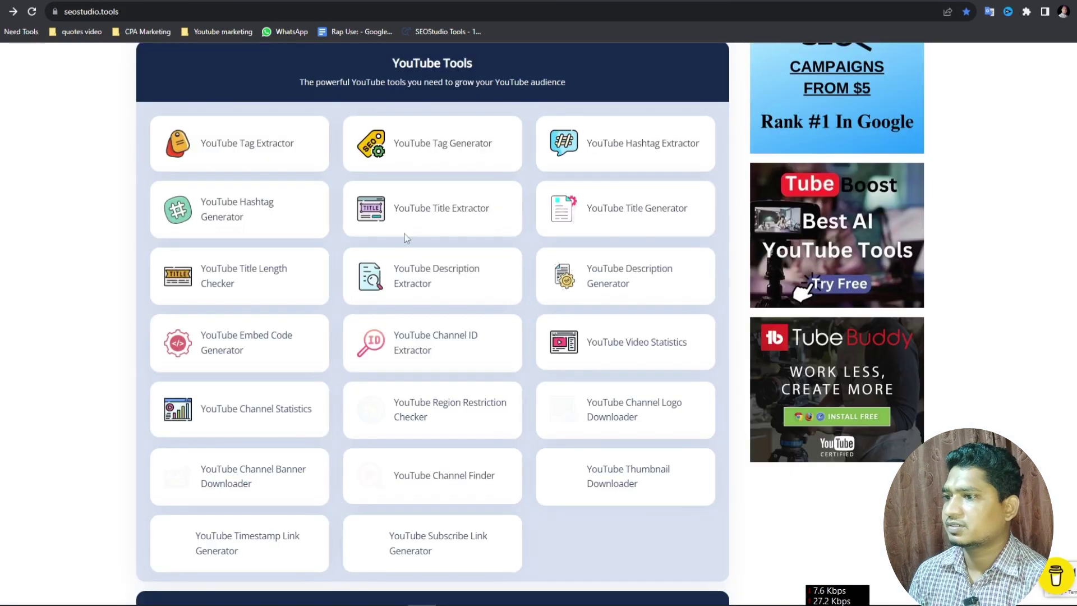
scroll(432, 303, up, 4)
click(157, 3)
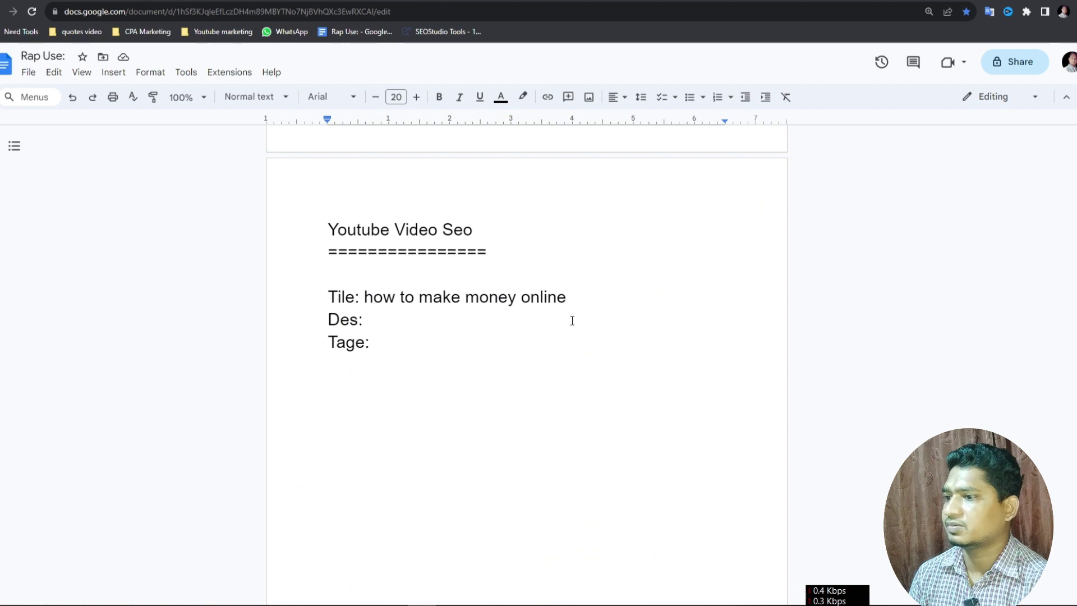
drag(567, 297, 366, 299)
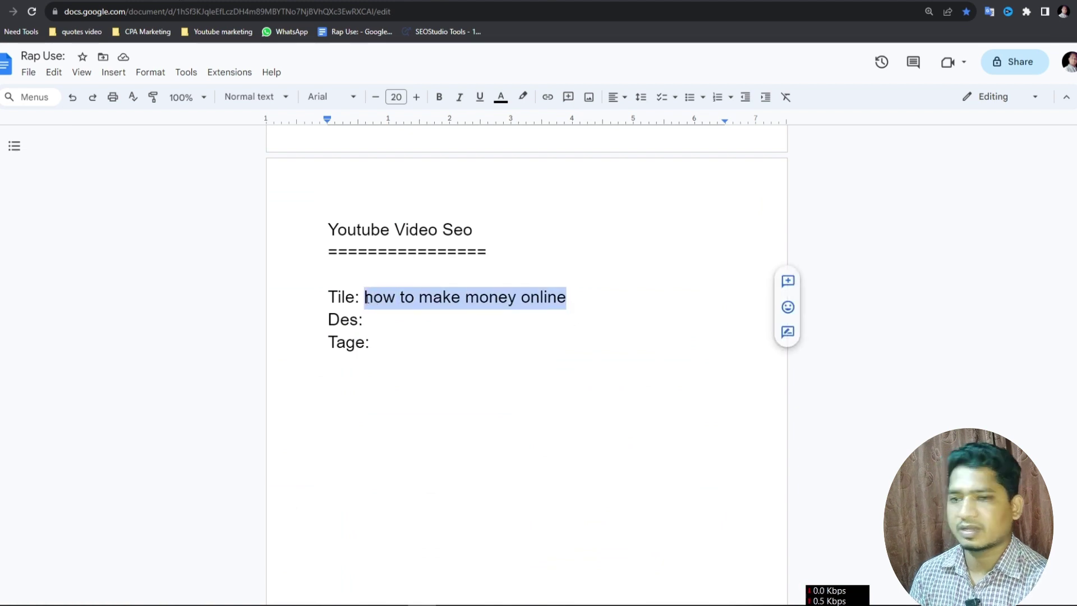
right_click(421, 301)
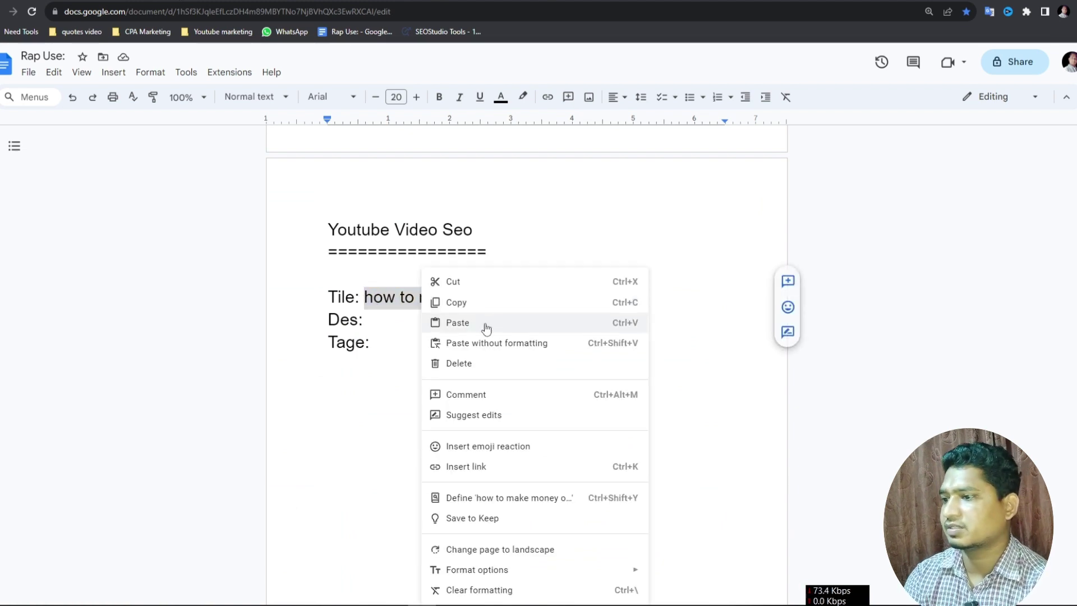
click(477, 308)
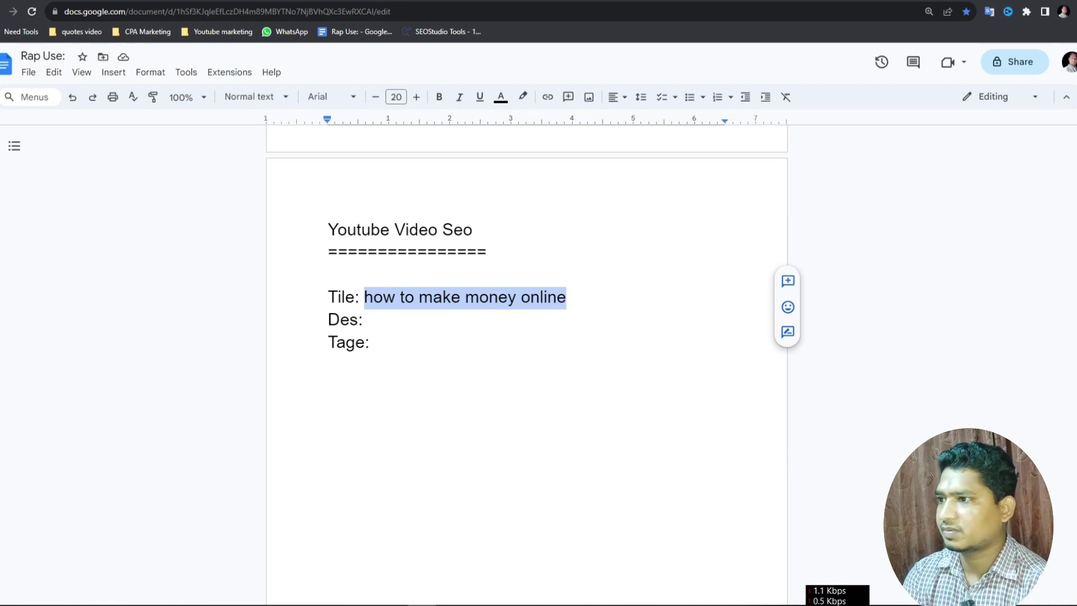
Step: Switch to ChatGPT and send the prompt "how to make money online this title related short description", using the copied title
click(471, 0)
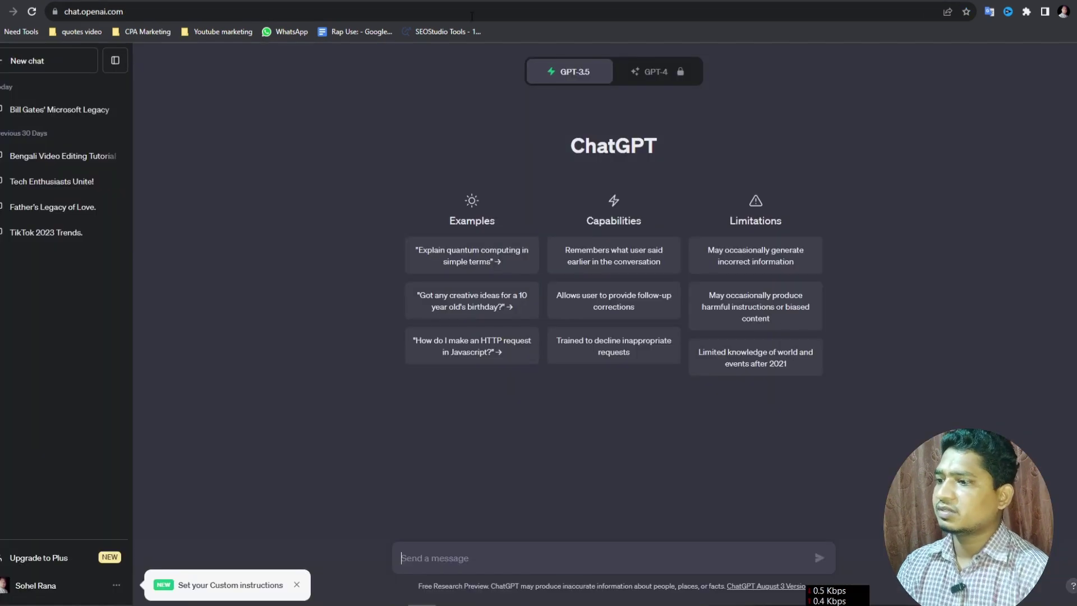
right_click(482, 554)
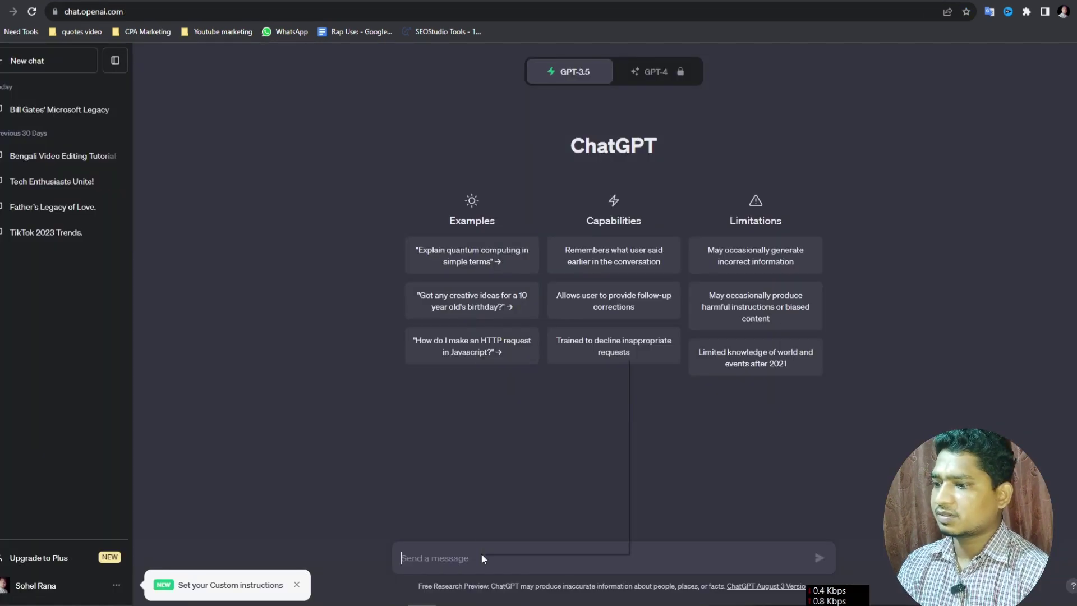
click(530, 447)
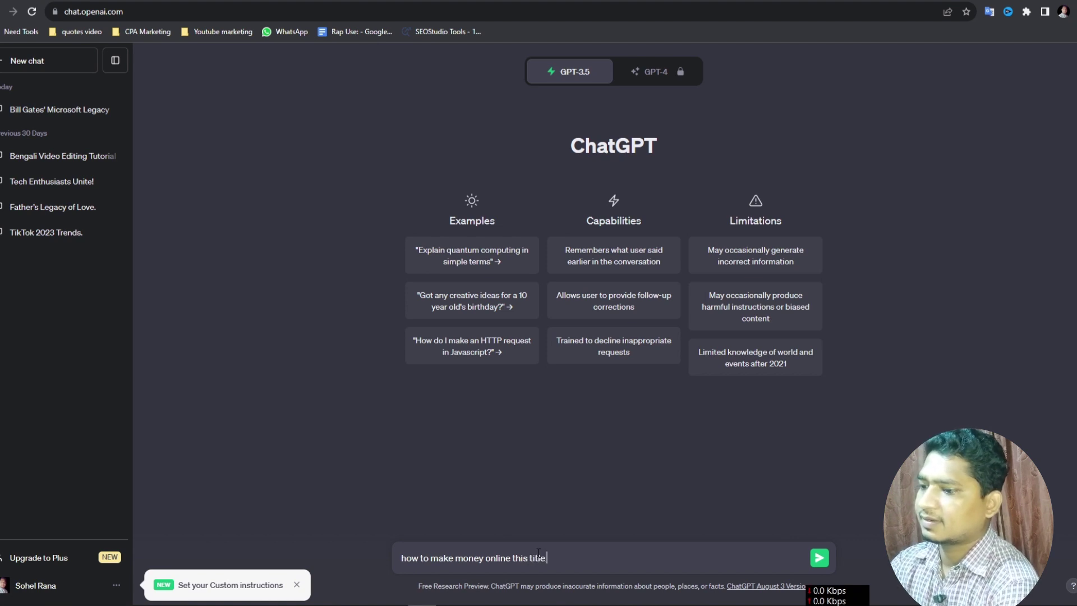
text(relate)
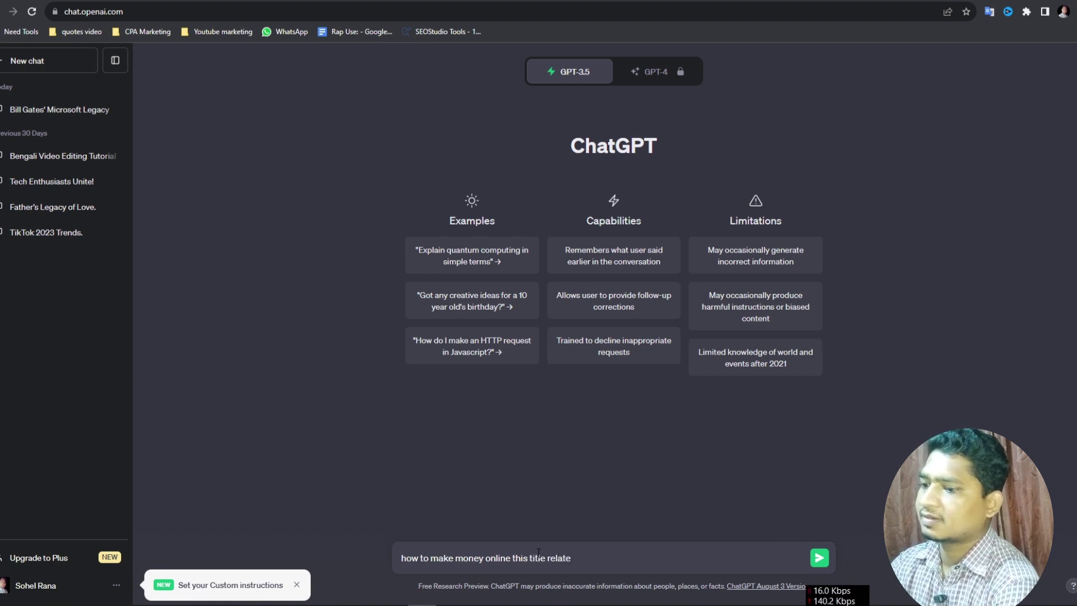
text(d short)
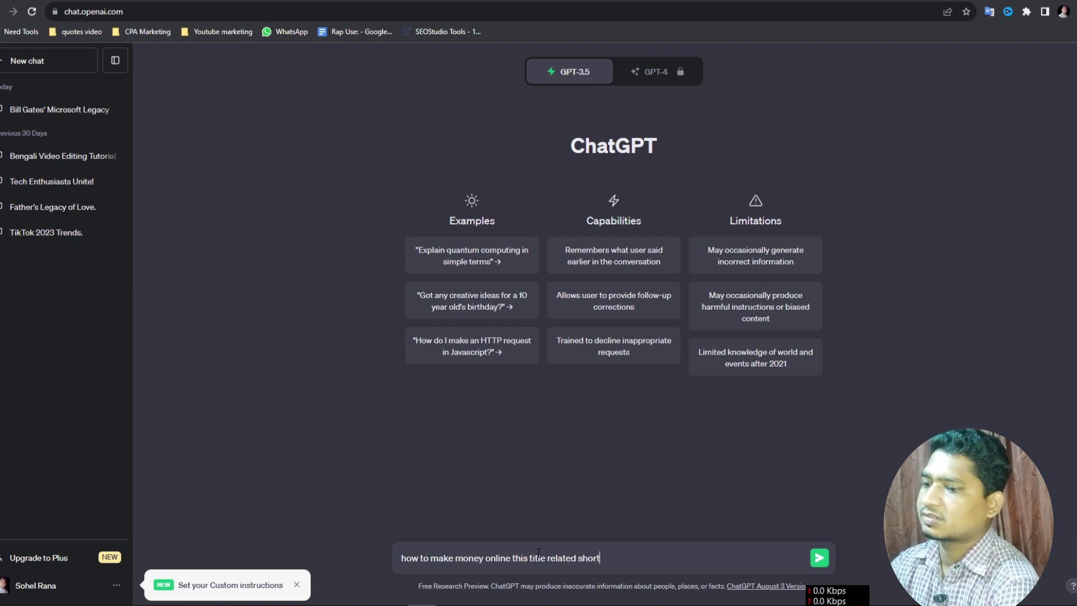
text( des)
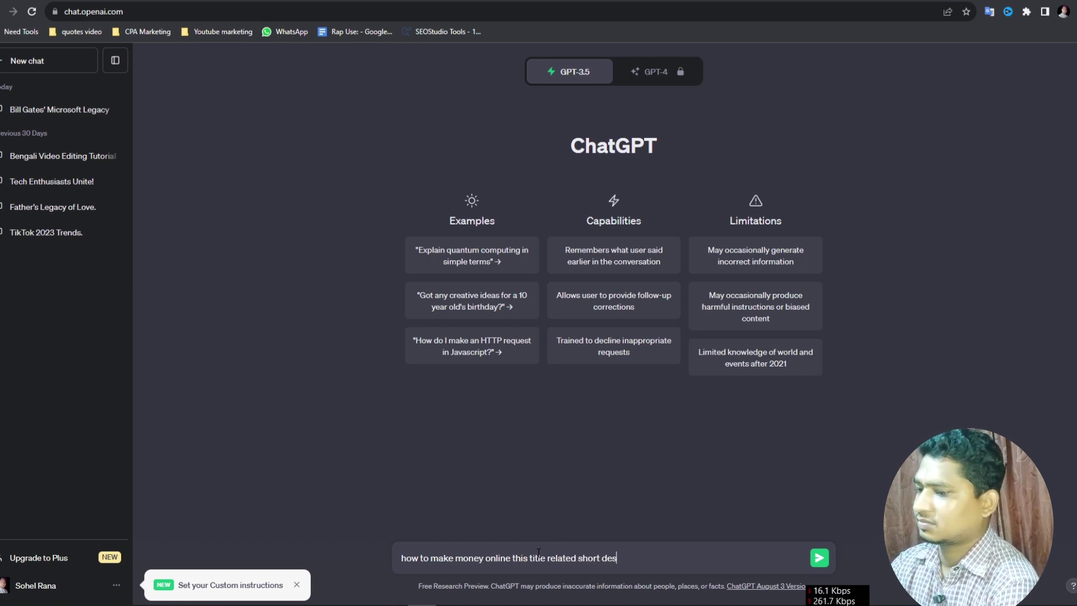
text(cription)
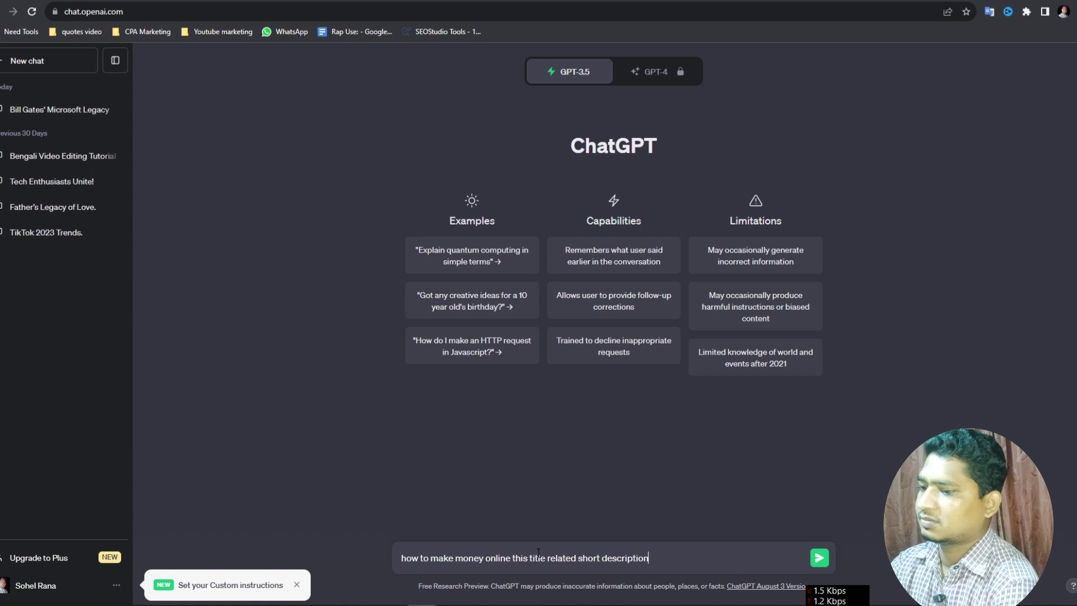
key(Return)
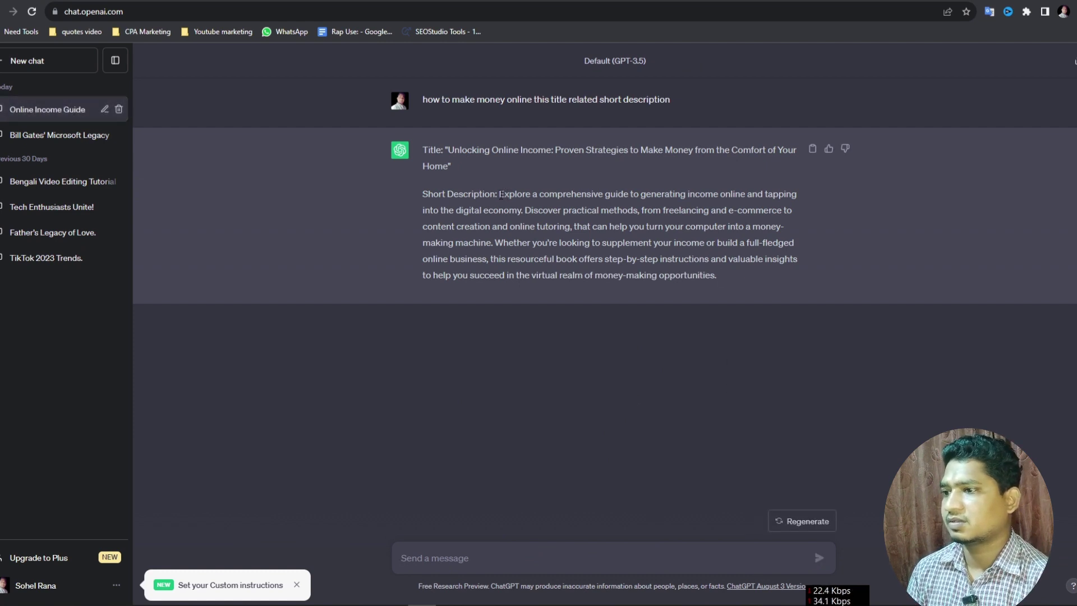
Step: Copy the short description paragraph from ChatGPT's reply and paste it after the "Des:" label in the Google Docs document
drag(501, 194, 713, 275)
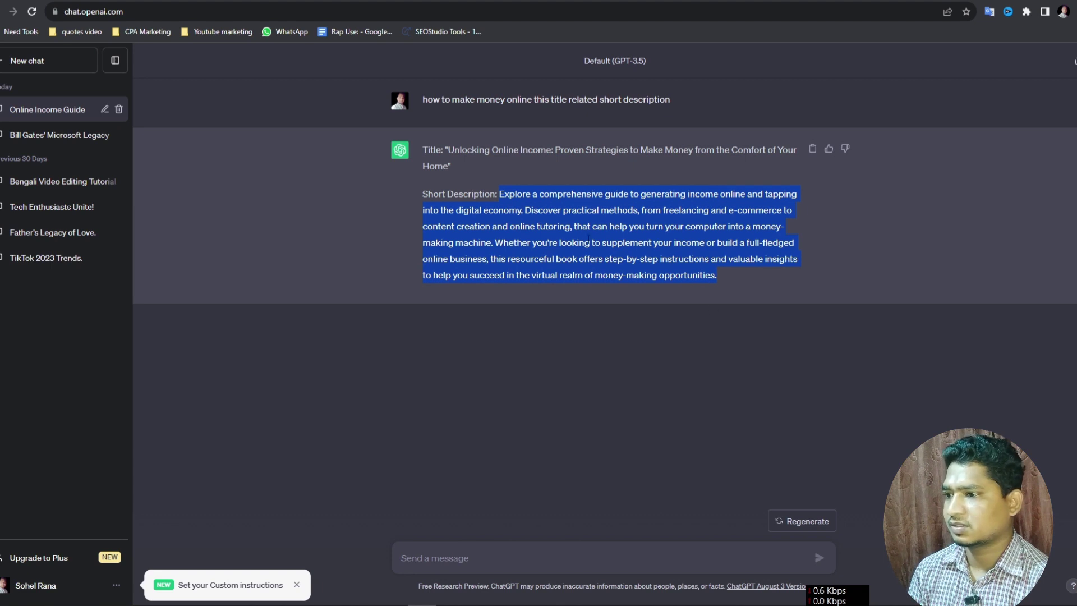
right_click(622, 238)
click(665, 245)
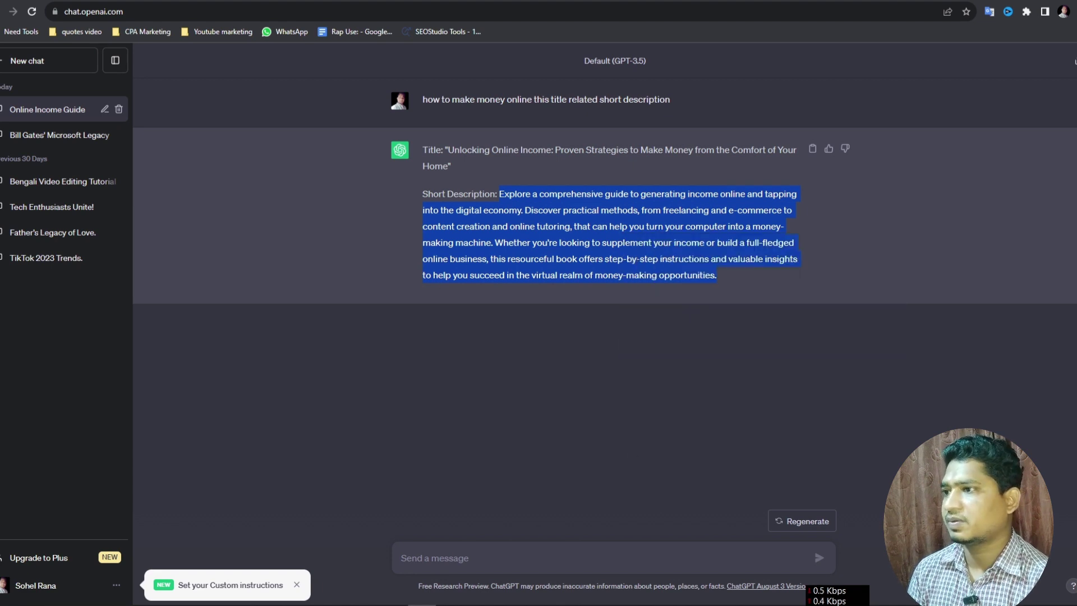
key(ctrl+Tab)
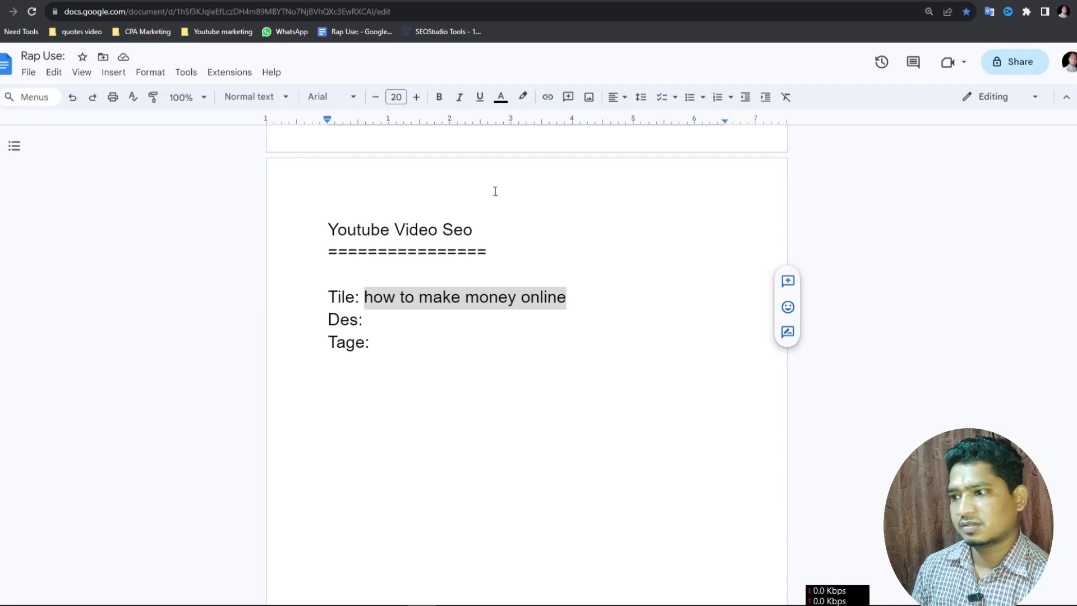
click(384, 326)
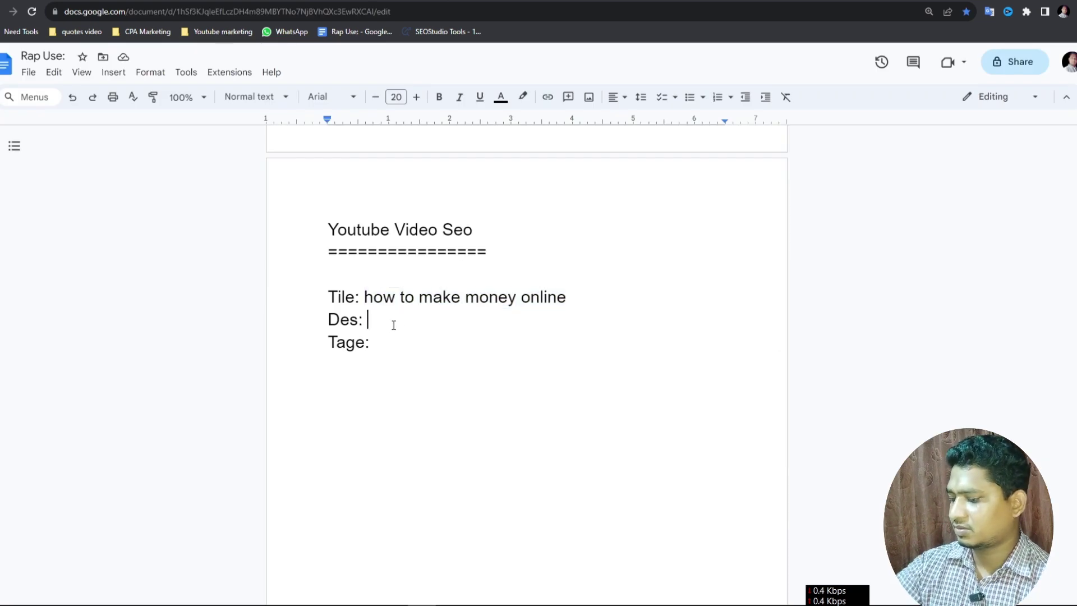
key(ctrl+v)
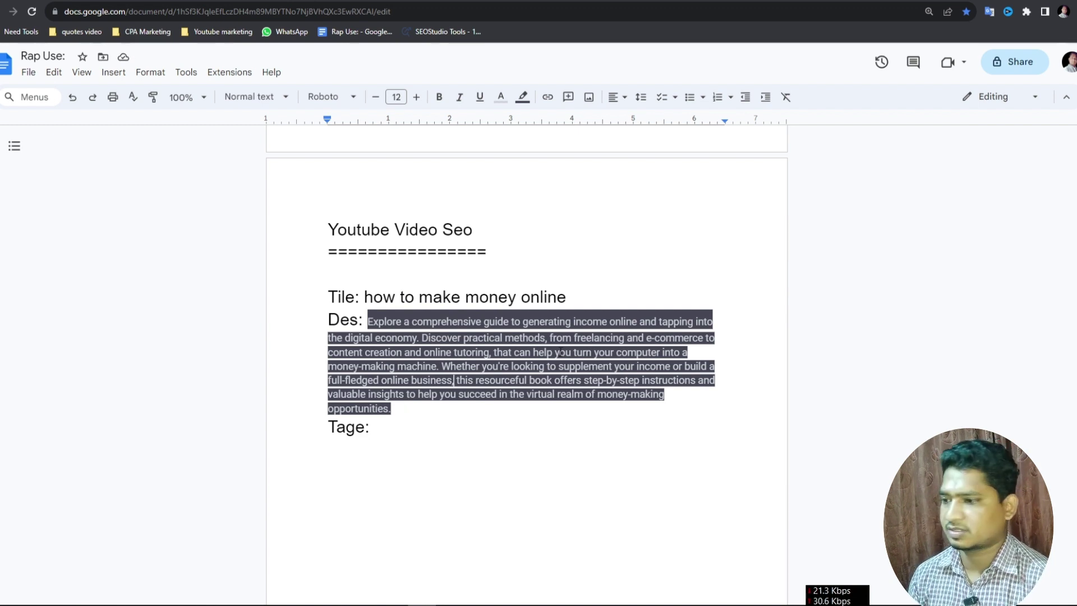
Step: Copy the video title text after the "Tile:" label again for use as the tag keyword
click(377, 427)
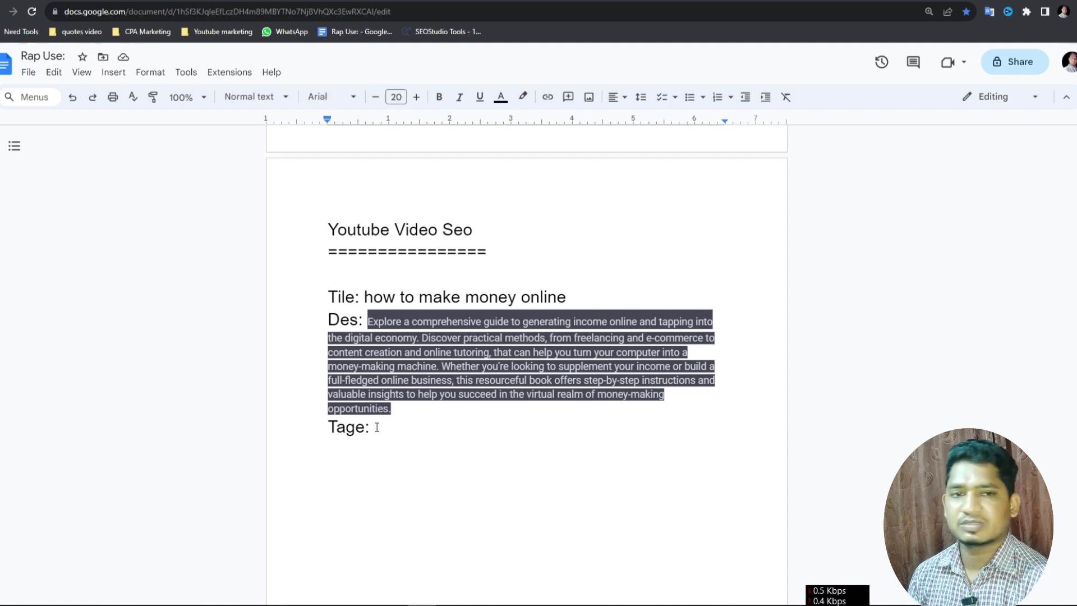
drag(566, 297, 367, 299)
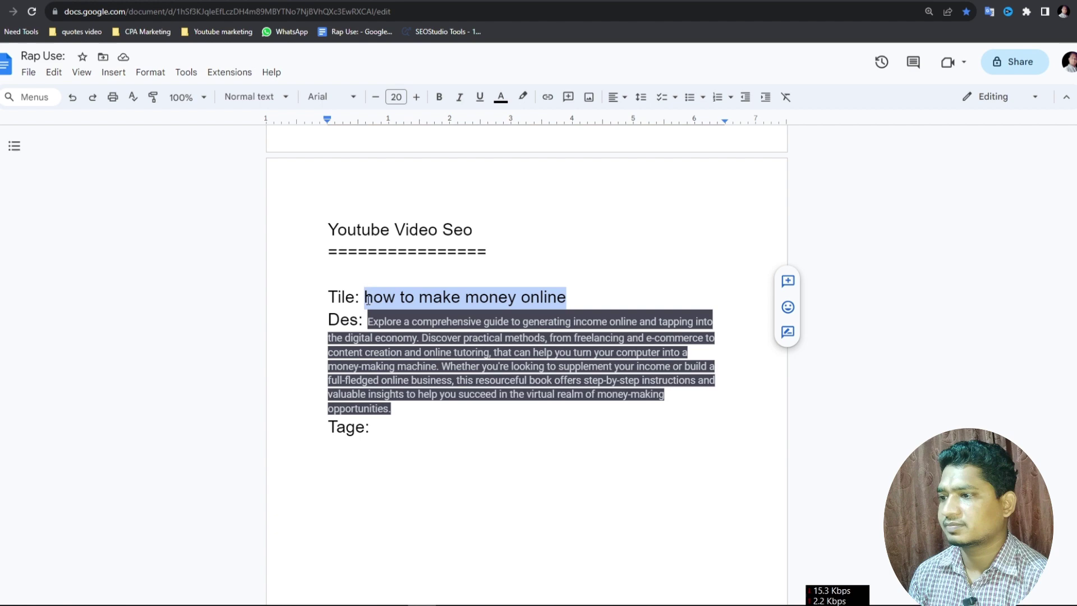
right_click(470, 296)
click(503, 303)
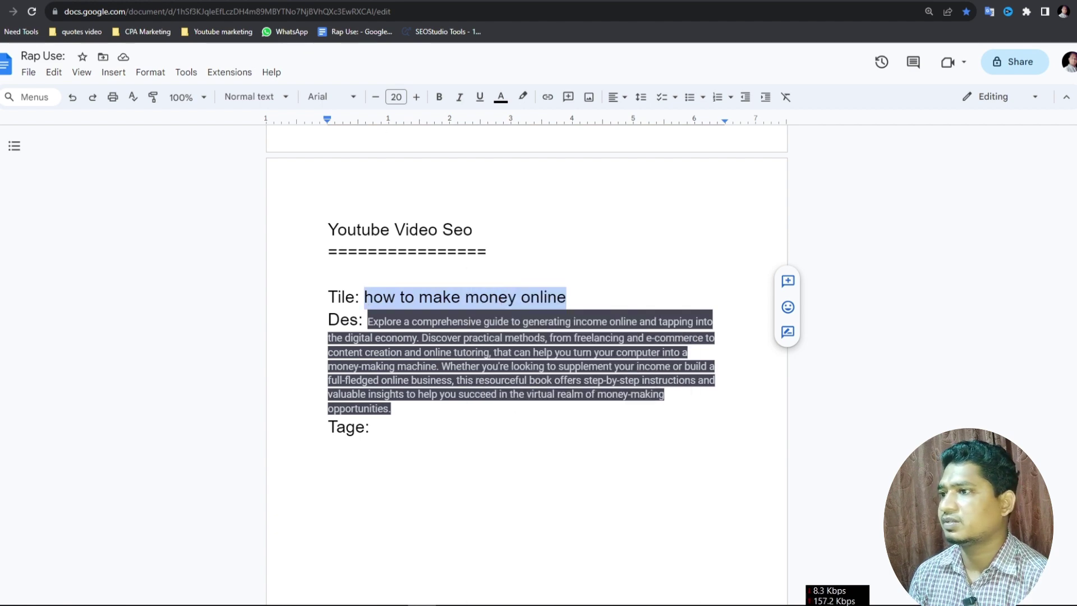
Step: Switch to SEOStudio Tools and open the YouTube Tag Generator in a new browser tab
key(ctrl+Tab)
scroll(398, 443, down, 2)
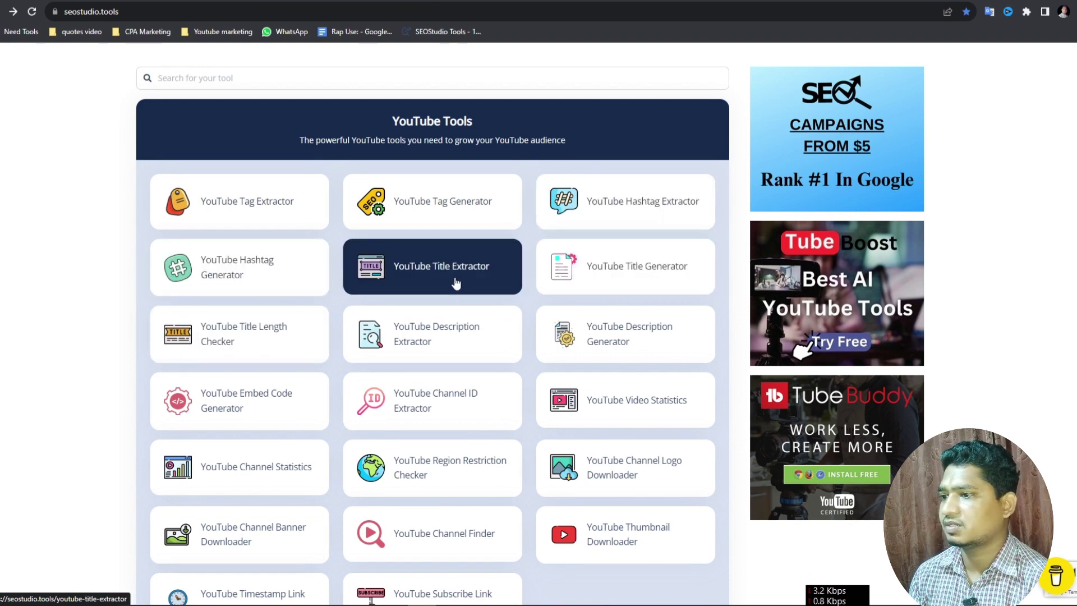
right_click(447, 210)
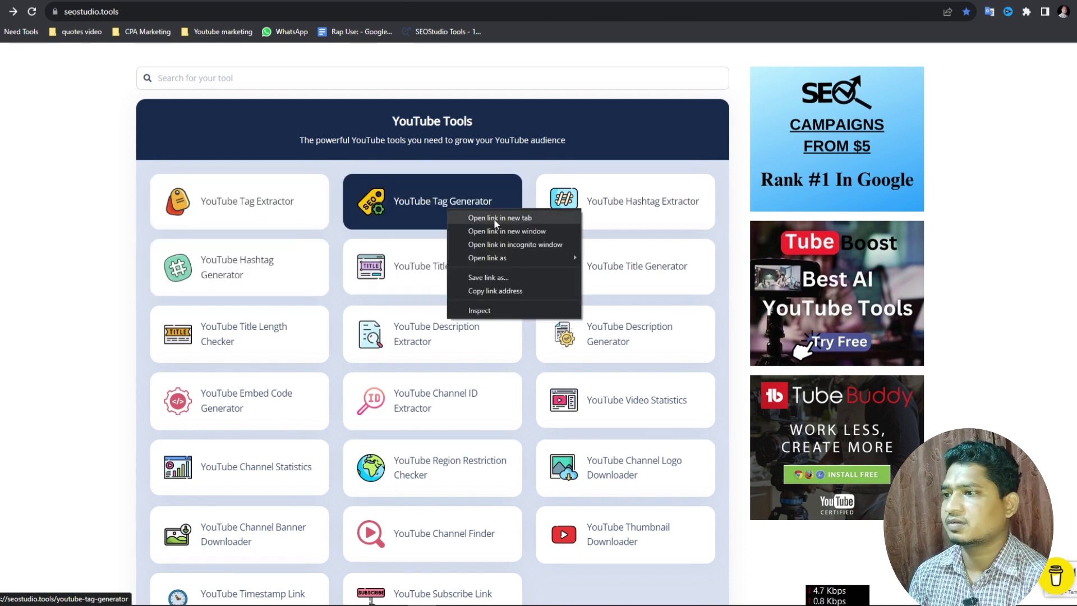
click(495, 222)
click(494, 1)
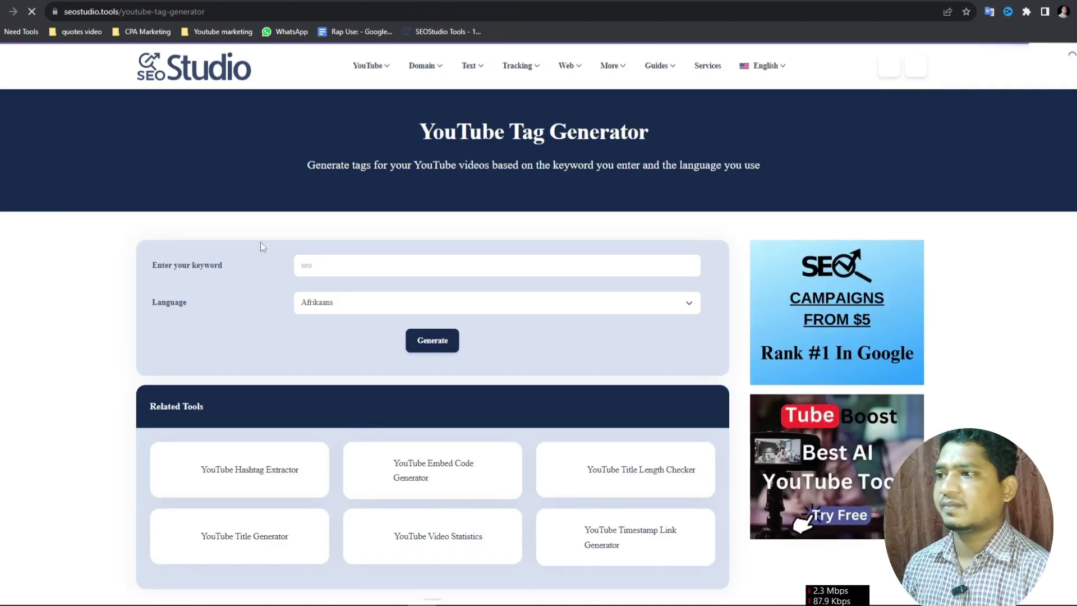
Step: Generate tags for the pasted keyword "how to make money online"
scroll(250, 229, down, 2)
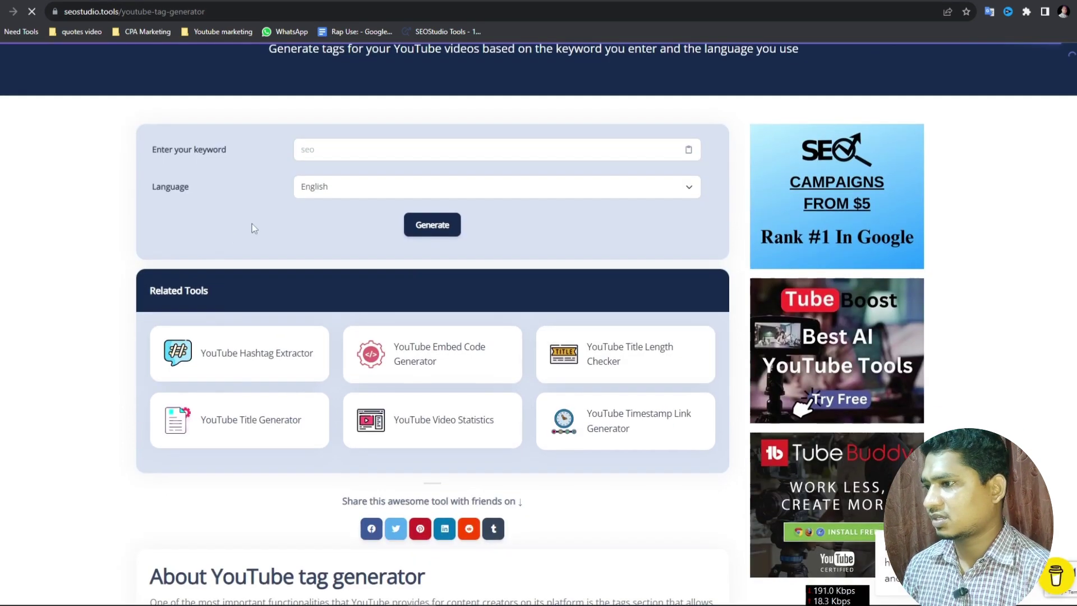
scroll(250, 228, up, 2)
scroll(252, 258, down, 1)
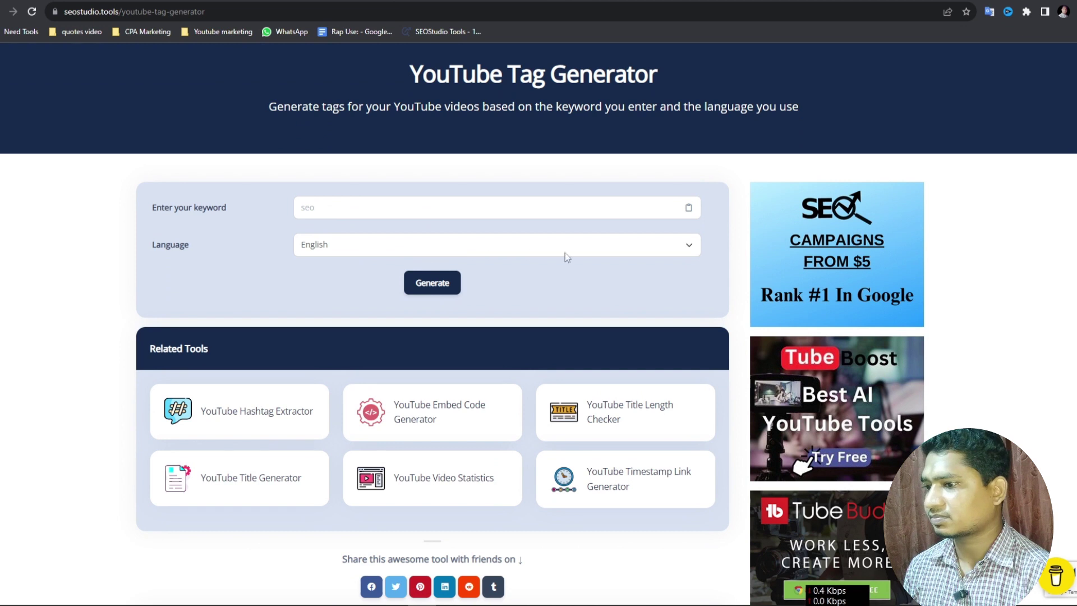
right_click(409, 207)
click(443, 294)
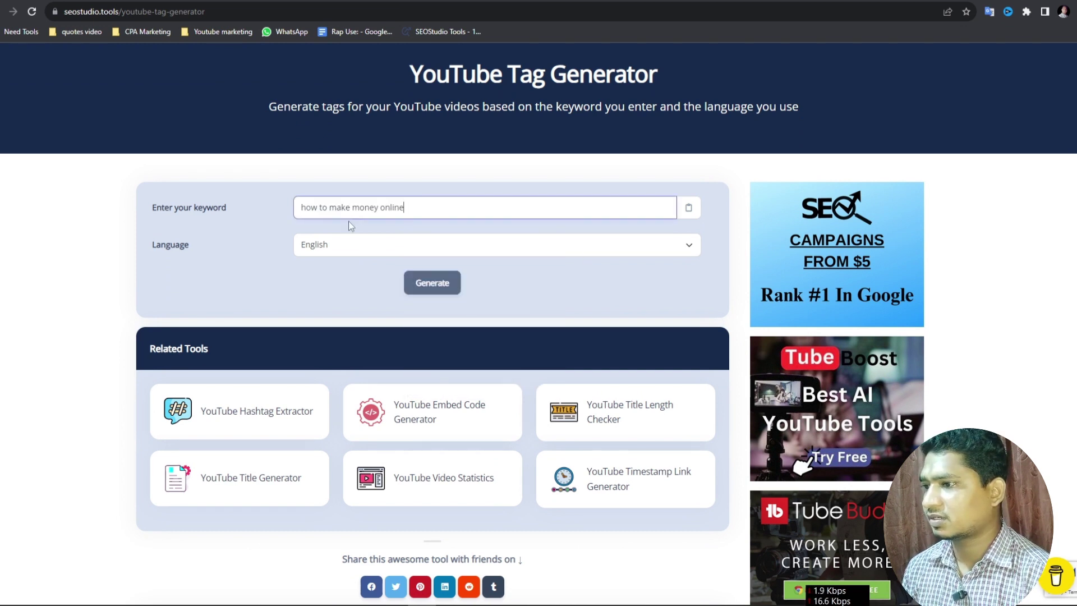
click(445, 284)
scroll(431, 357, down, 2)
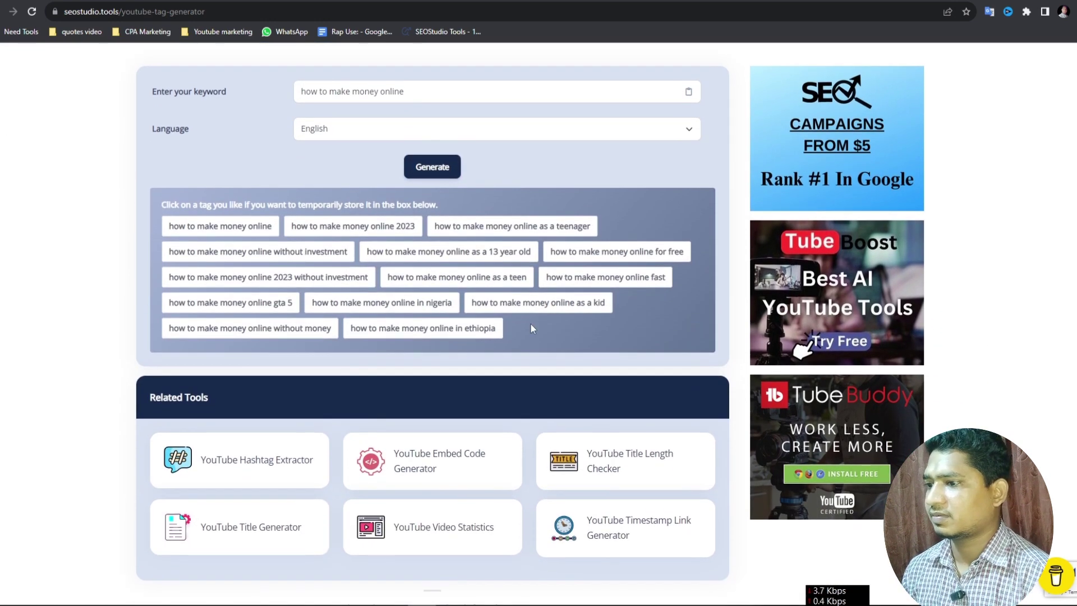
drag(532, 328, 169, 225)
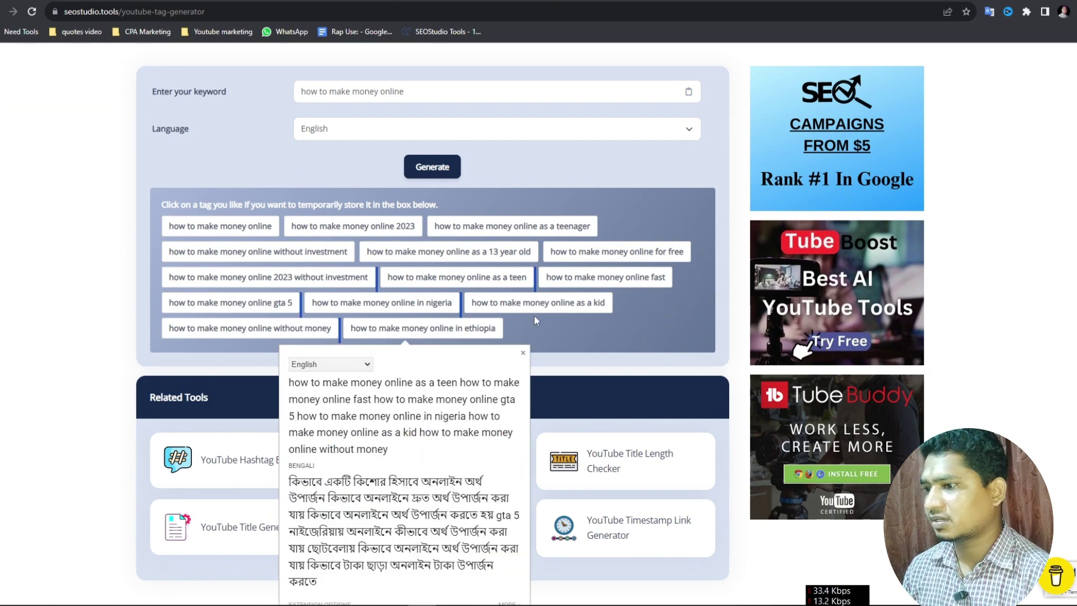
click(523, 353)
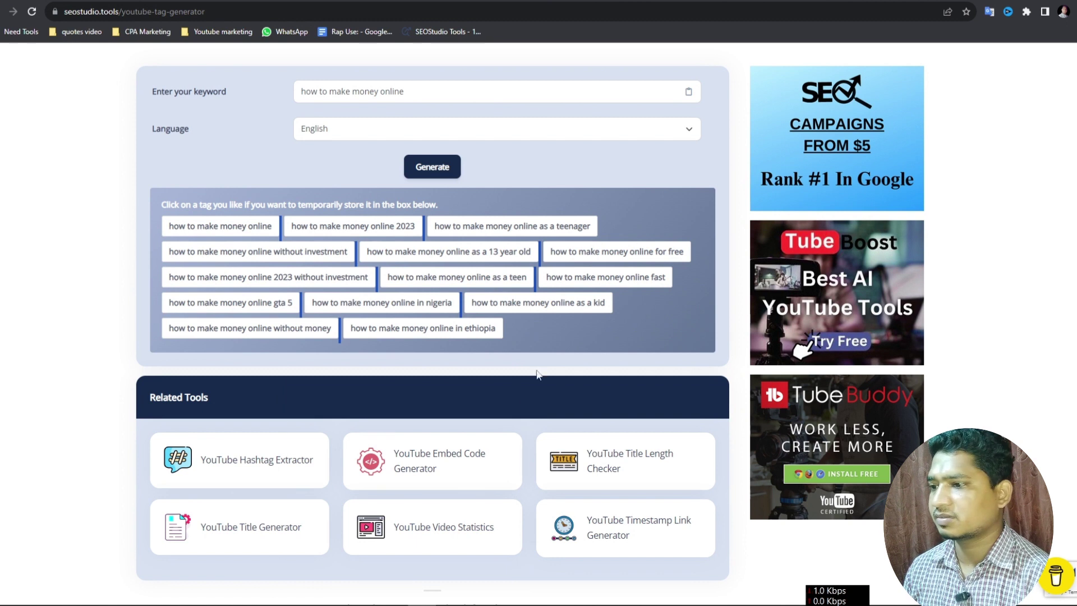
click(520, 343)
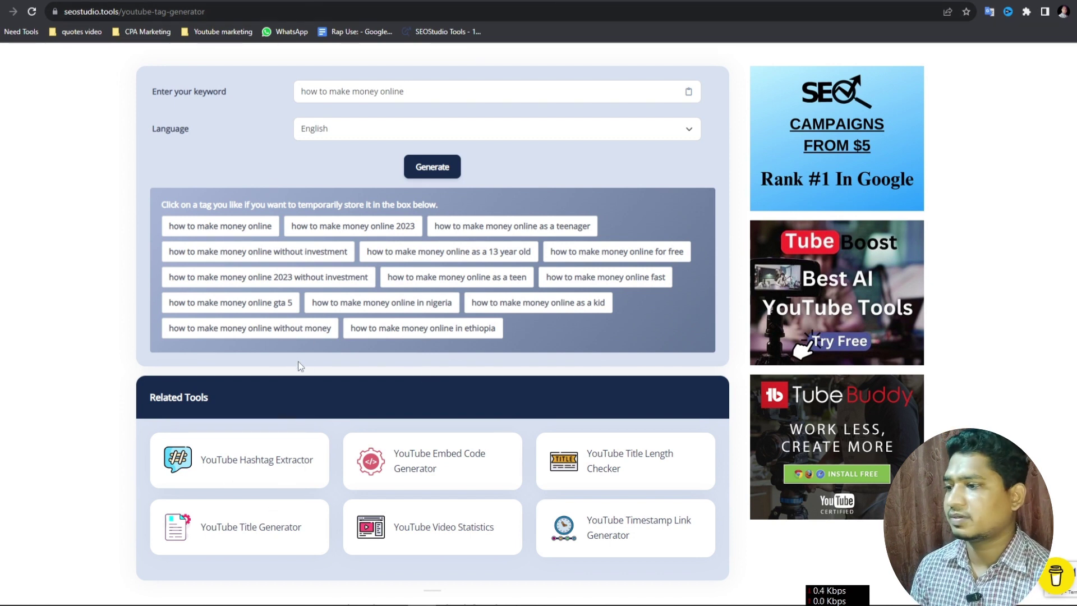
Step: Add the tags "how to make money online", "how to make money online 2023" and "how to make money online as a teenager" to the tag list
click(264, 230)
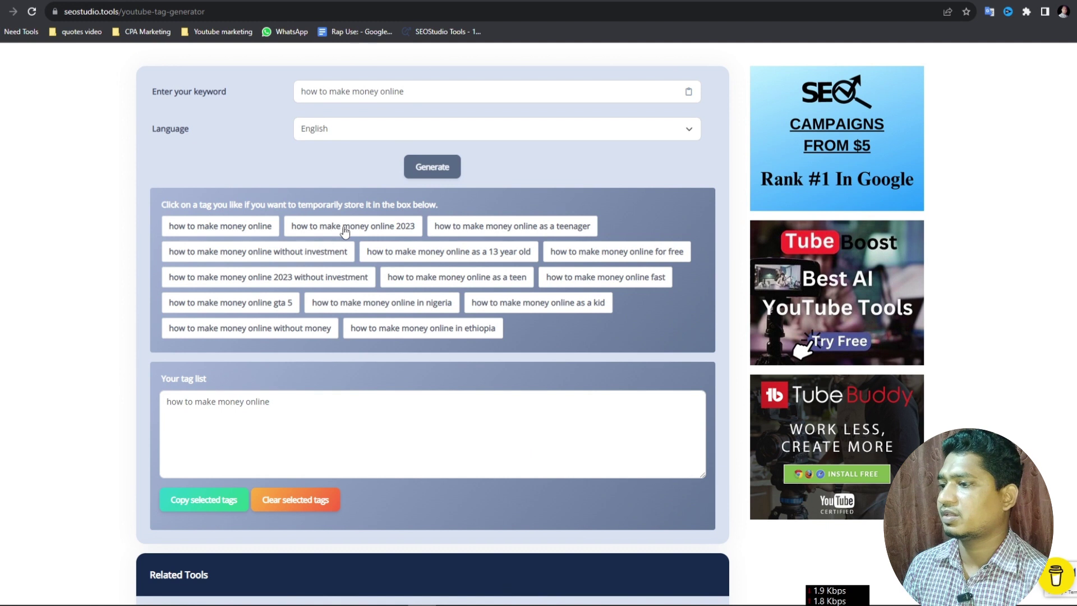
click(332, 230)
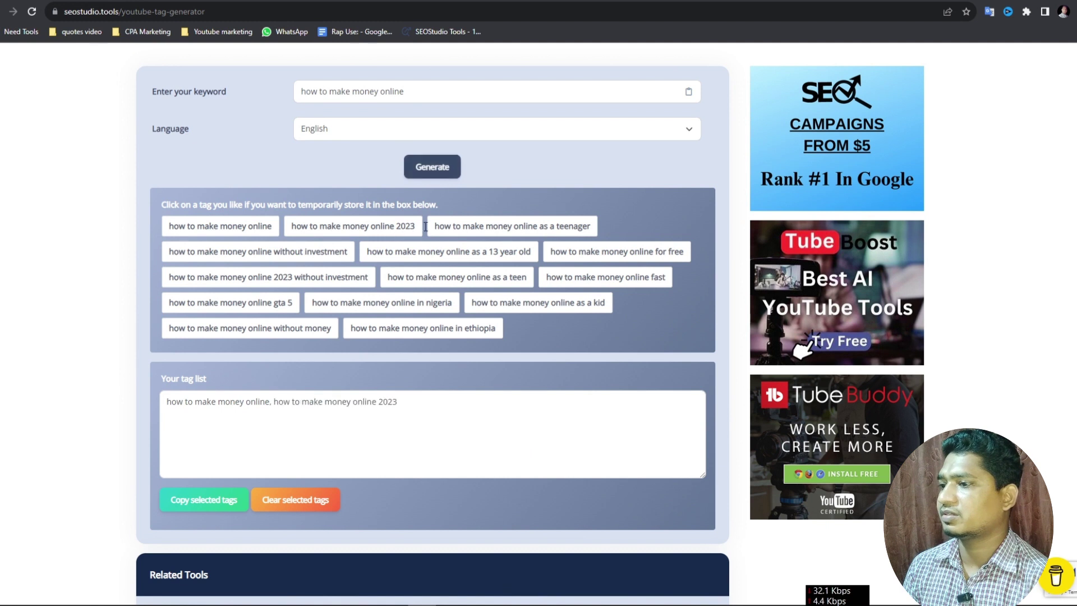
click(499, 230)
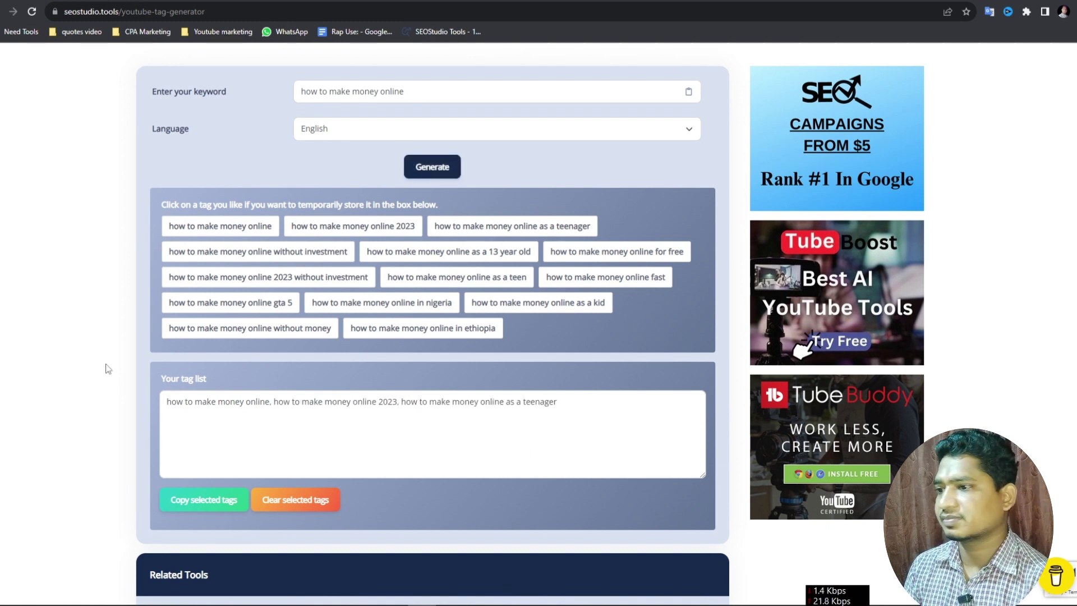
Step: Add the "how to make money online" tags ending in "for free", "as a teen", "fast", "gta 5" and "in ethiopia" to the tag list
click(619, 258)
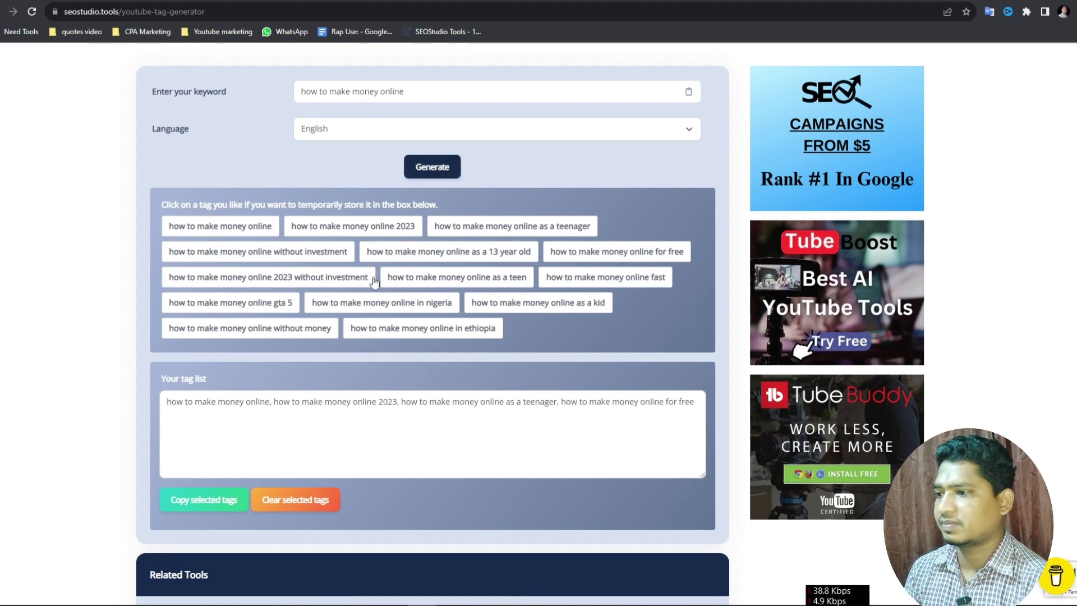
click(422, 277)
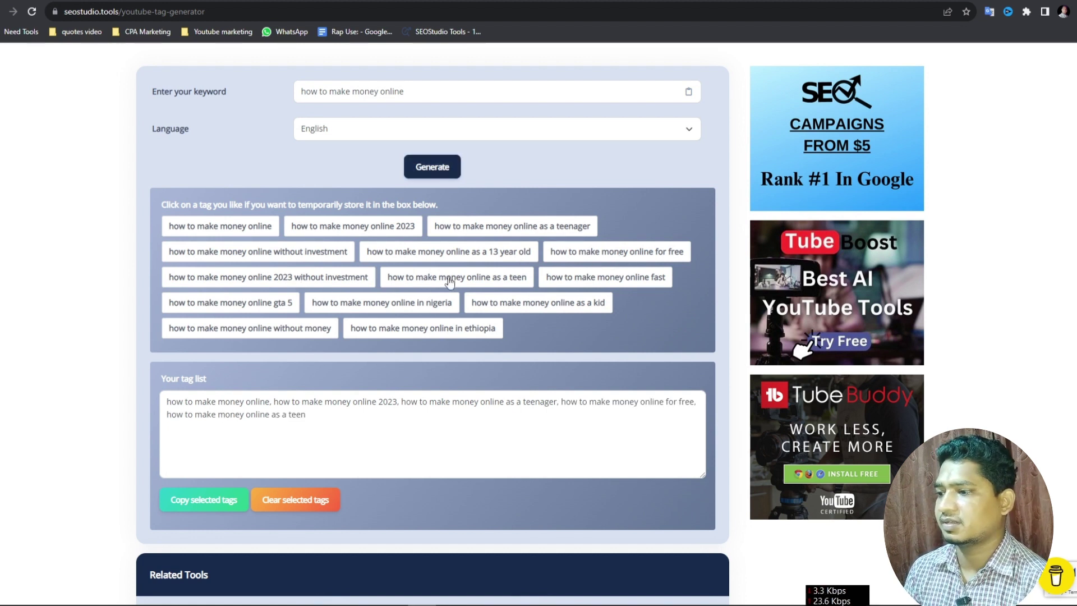
click(575, 279)
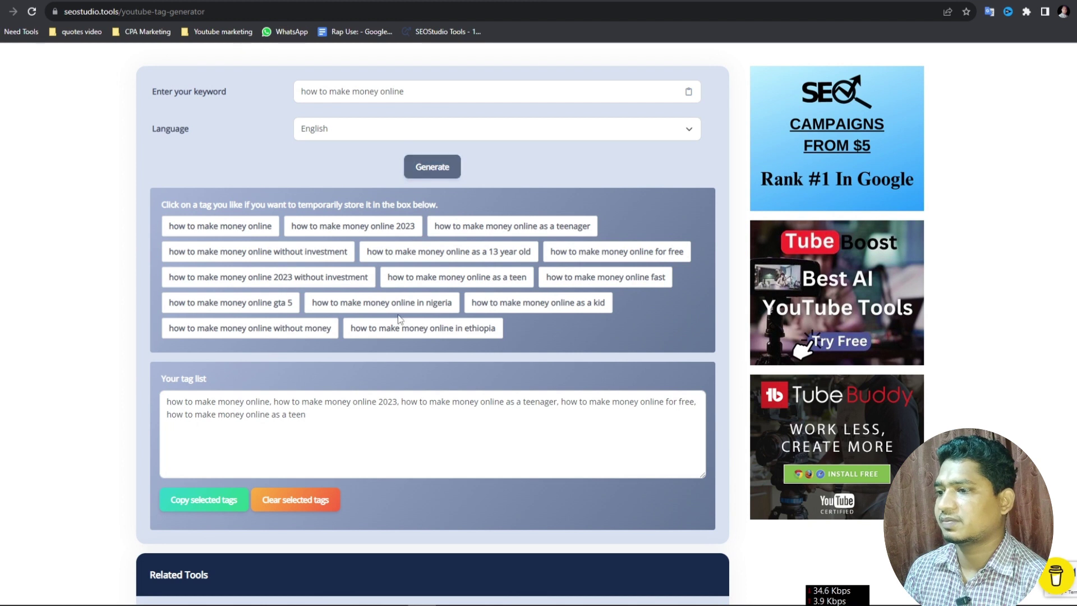
click(283, 311)
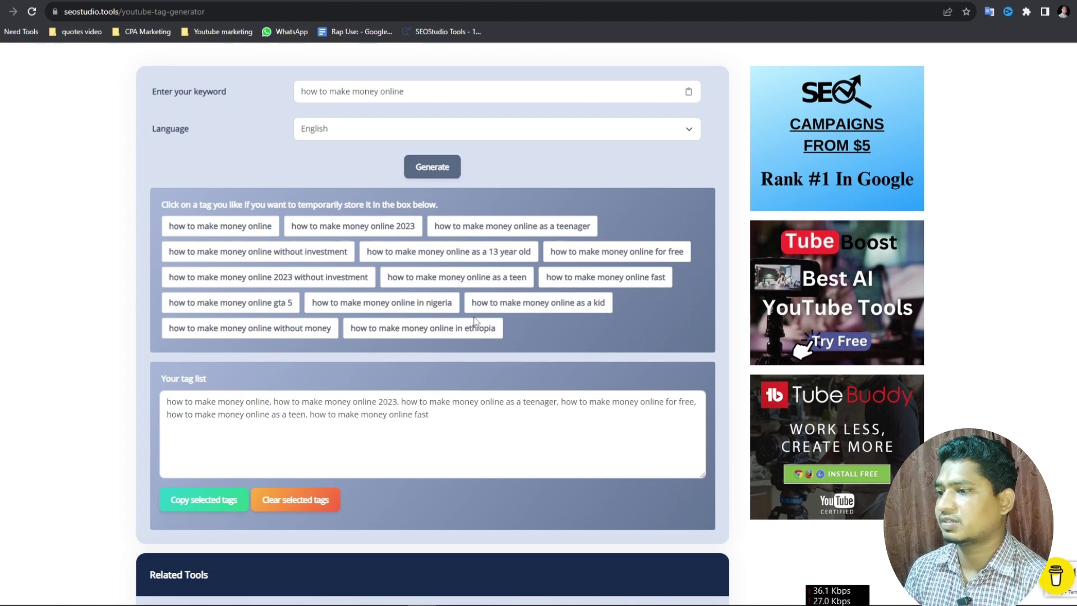
Step: Copy the selected tags and paste them after the "Tage:" label in the Google Docs document
click(194, 506)
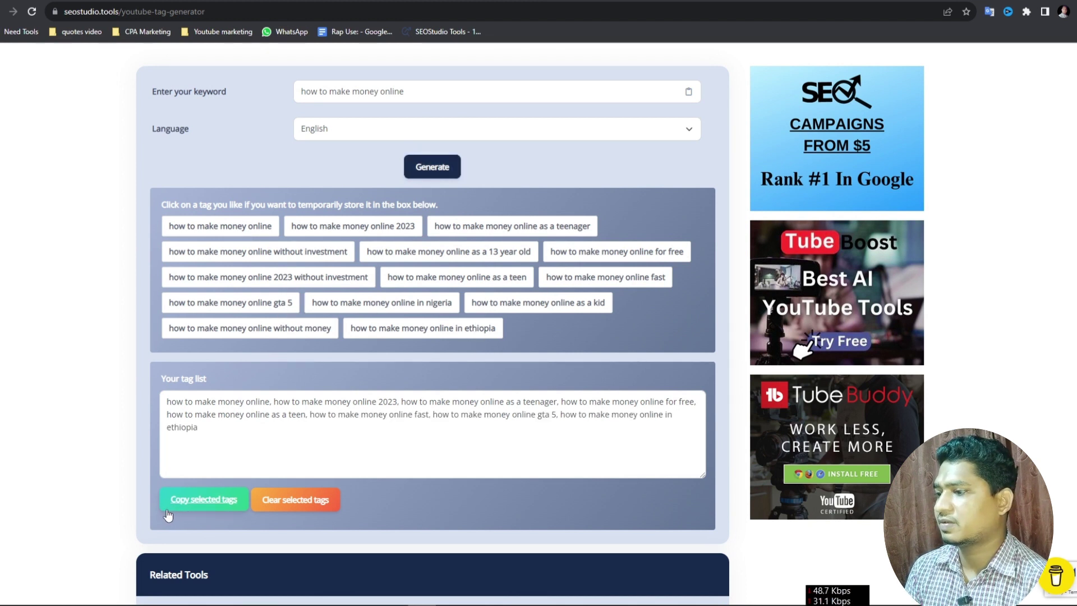
click(227, 508)
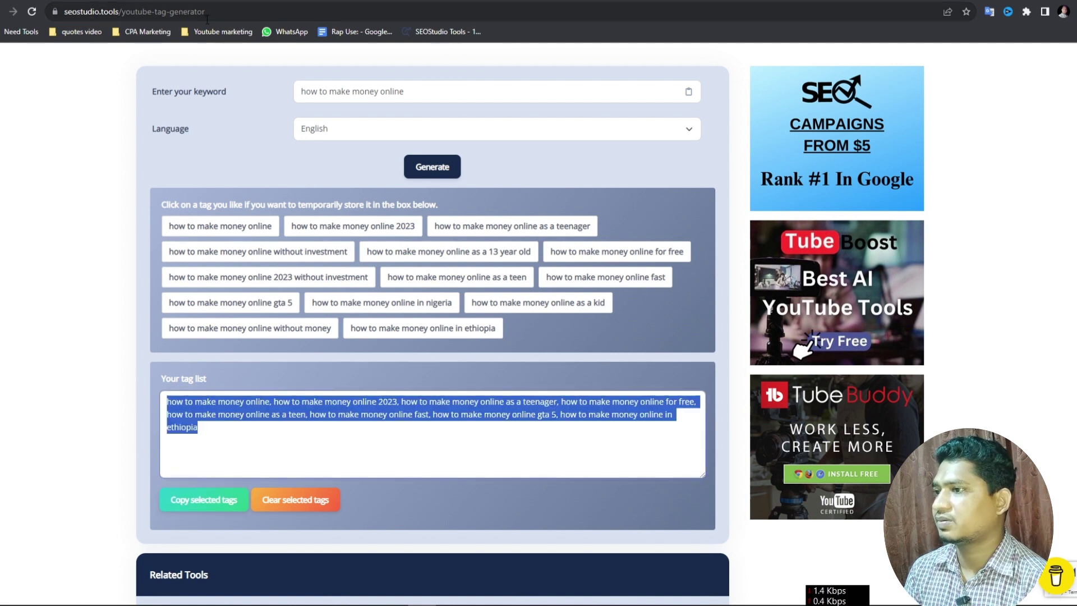
click(159, 4)
click(387, 428)
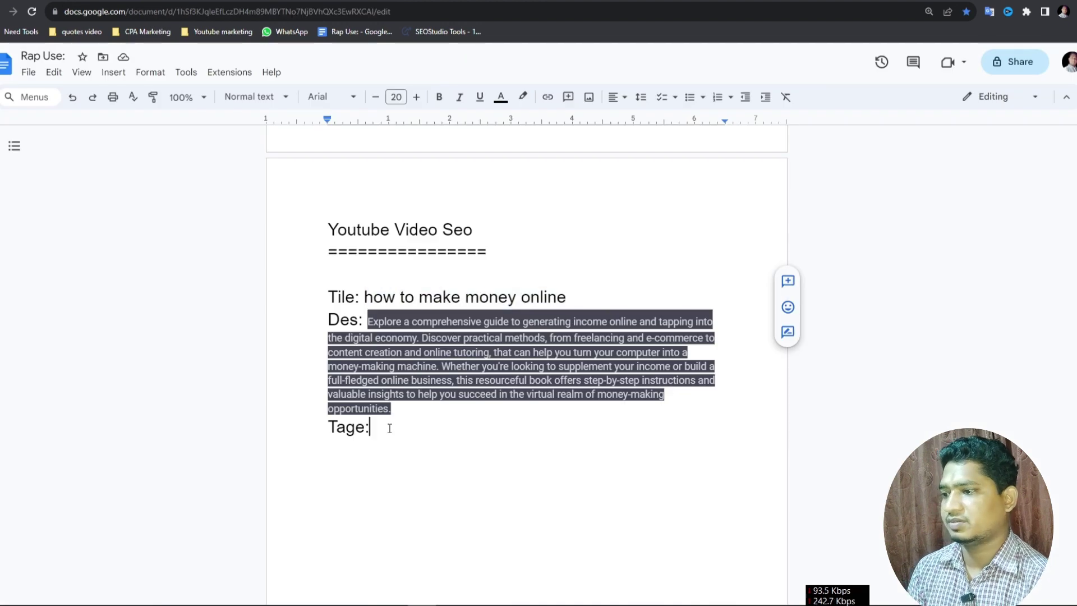
key(ctrl+v)
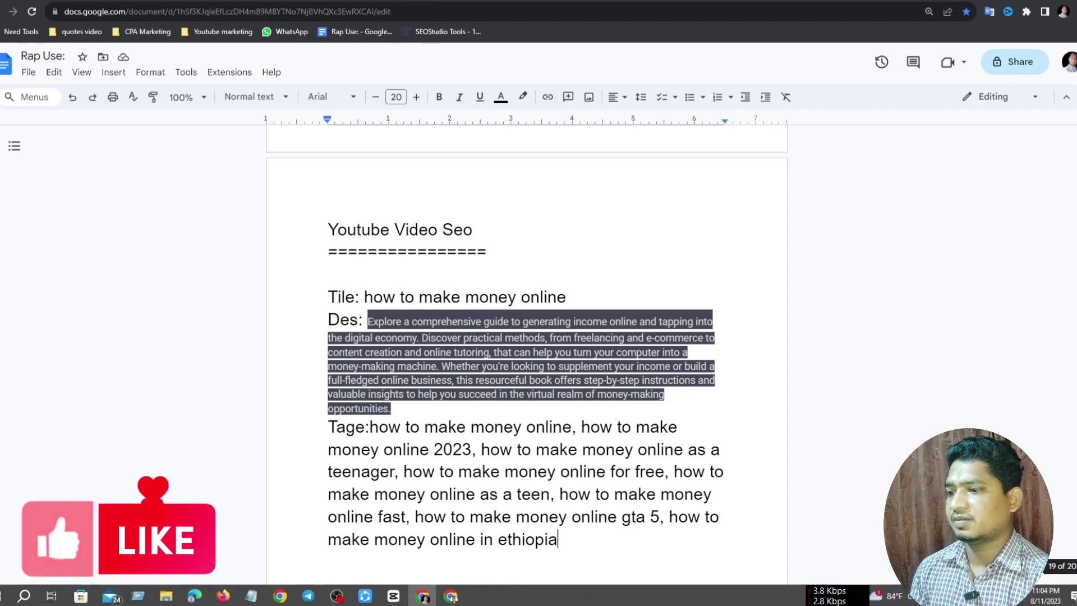
scroll(538, 264, down, 1)
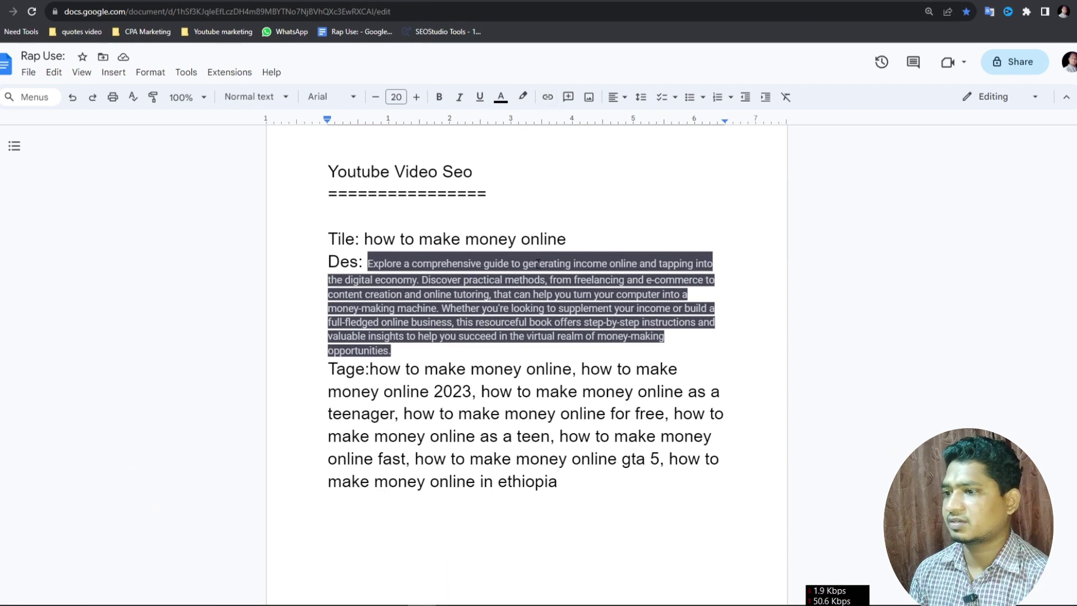
scroll(538, 264, up, 2)
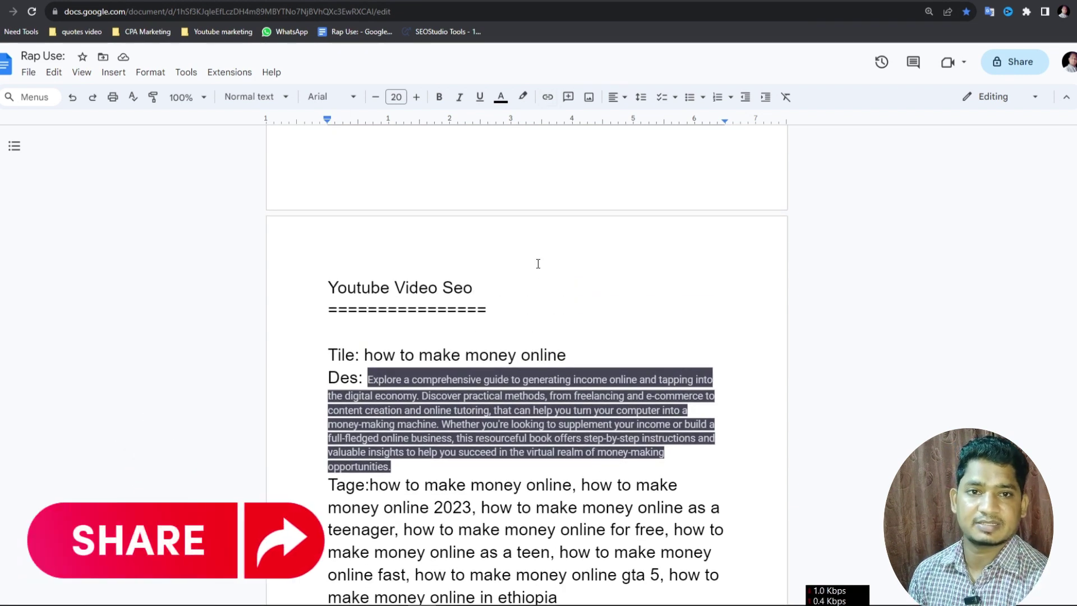
Step: Switch to SEOStudio Tools and open the YouTube Hashtag Generator
key(ctrl+Tab)
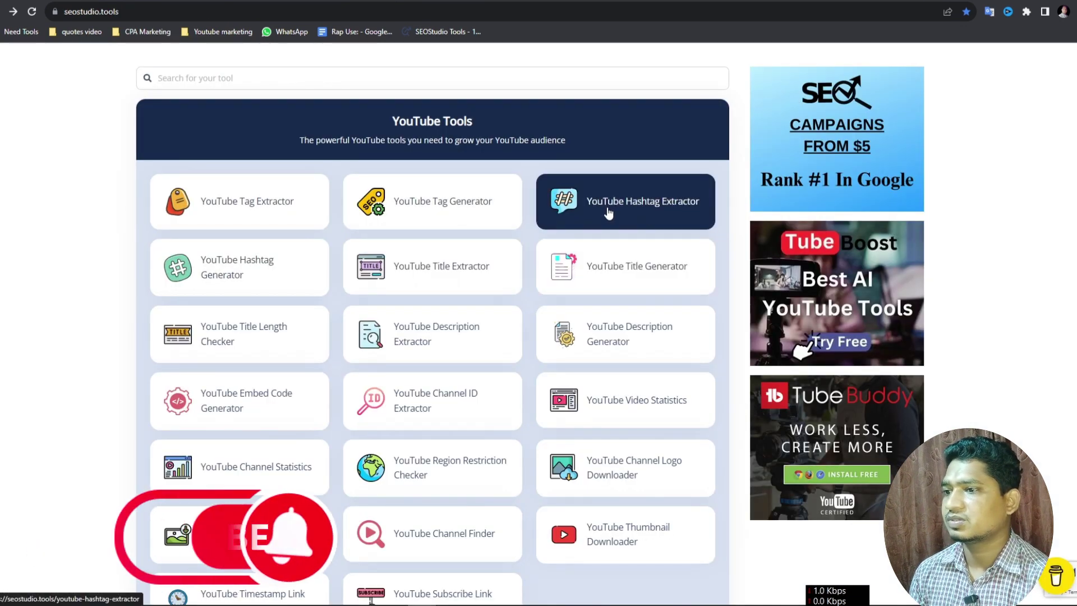
click(260, 274)
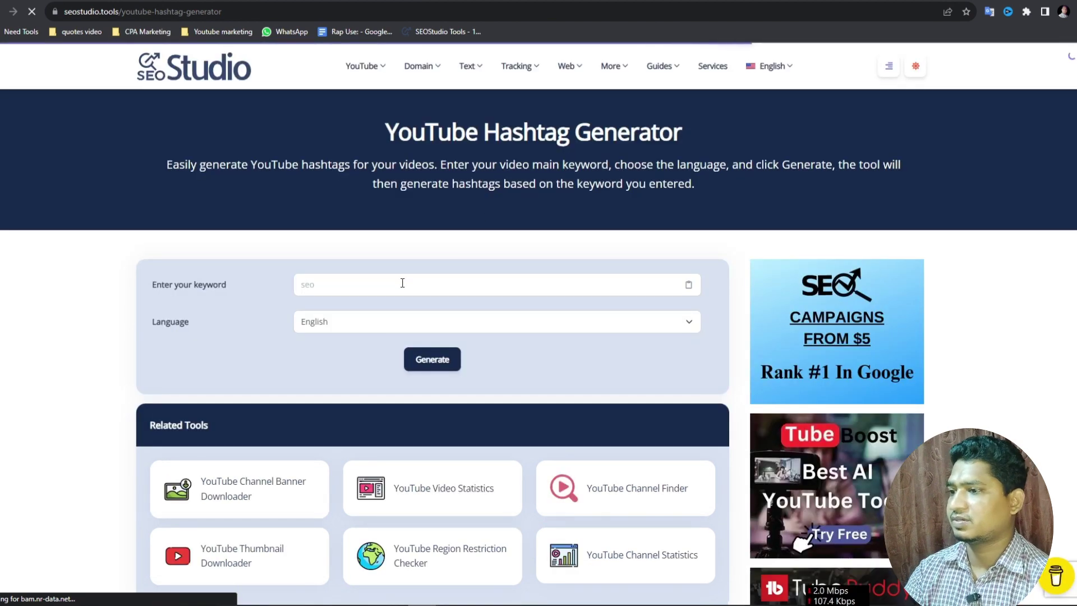
Step: Try to generate hashtags using the whole copied tag list as the keyword, and clear the keyword field
click(403, 283)
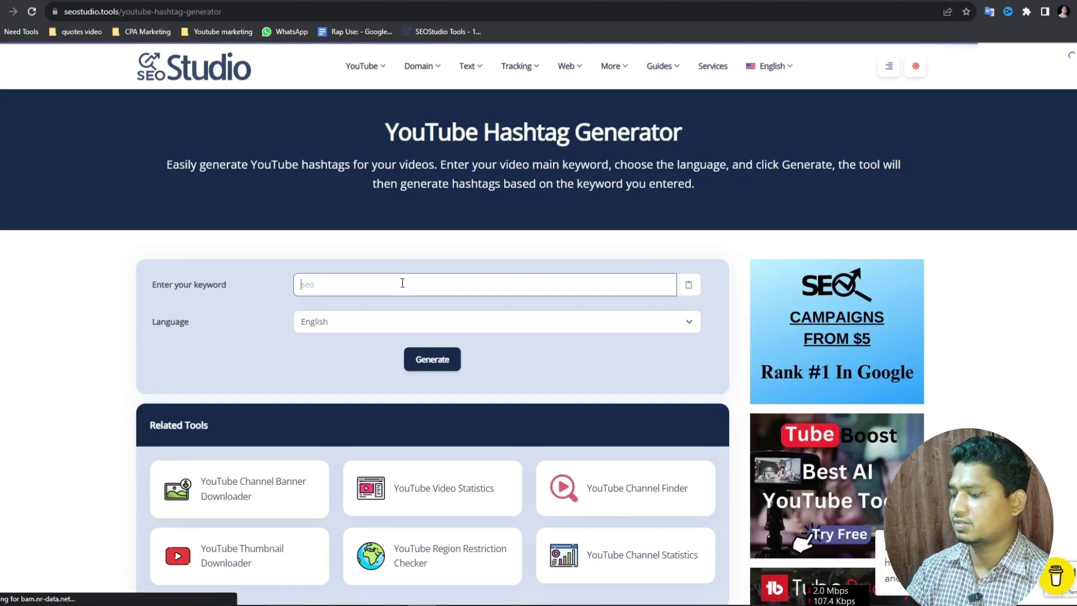
key(ctrl+v)
click(435, 369)
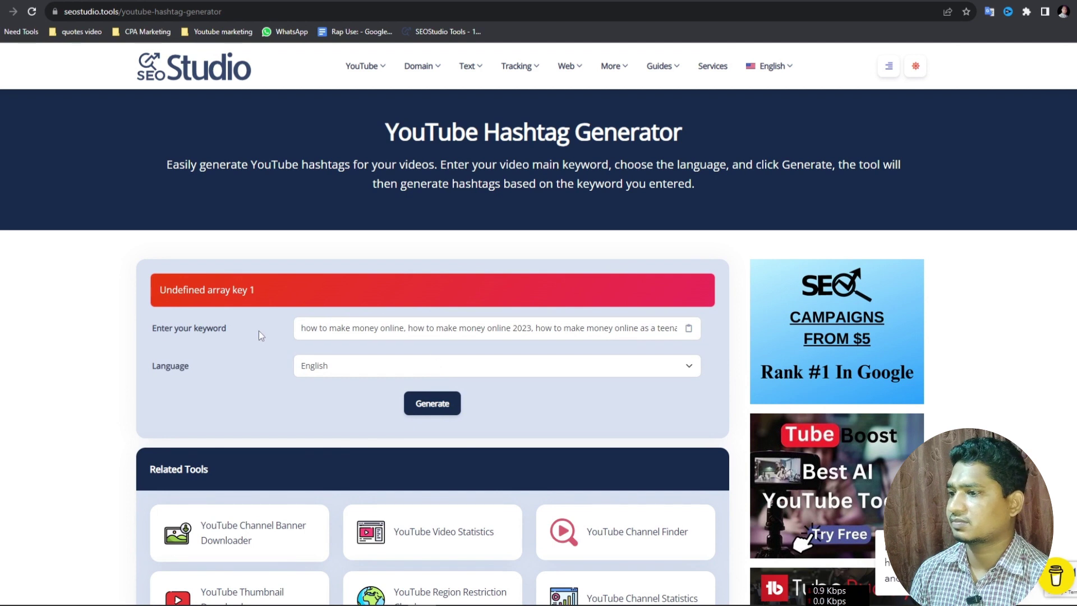
click(317, 327)
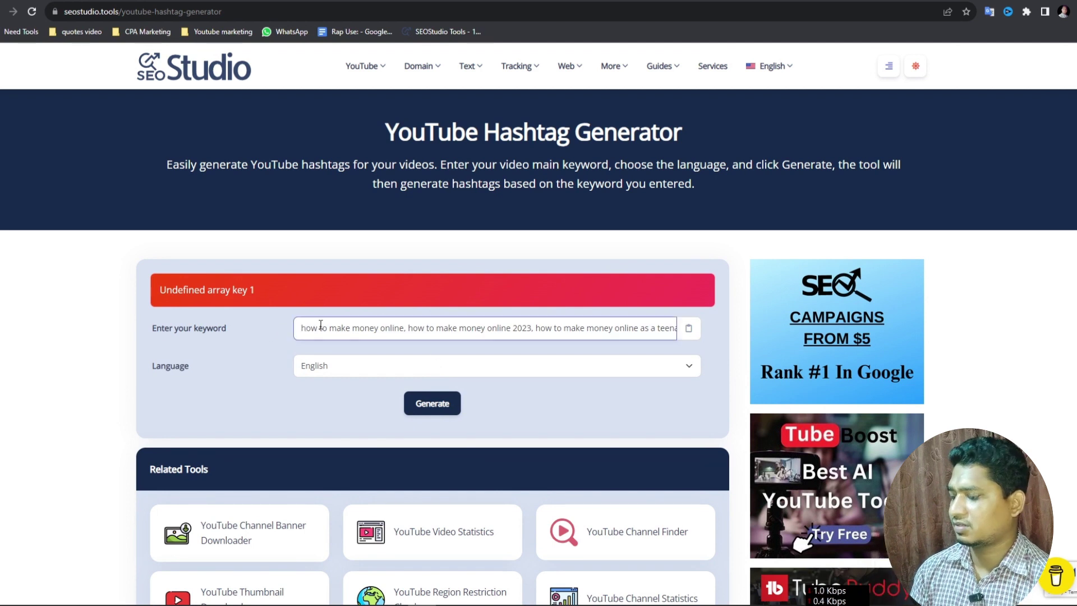
key(ctrl+a)
key(BackSpace)
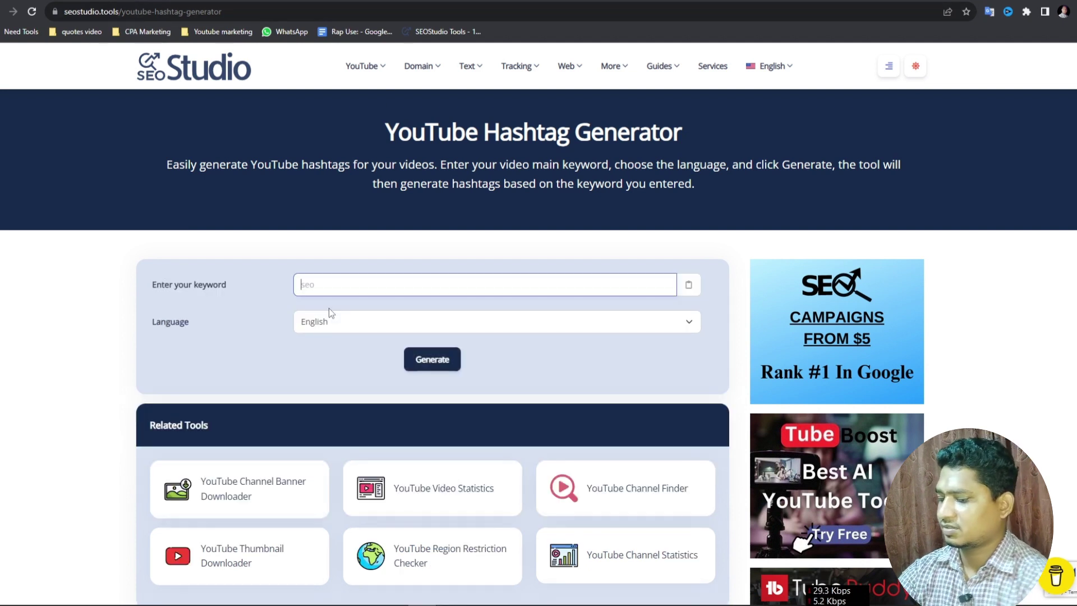
Step: Generate hashtags for the keyword "how to make money online"
text(how t)
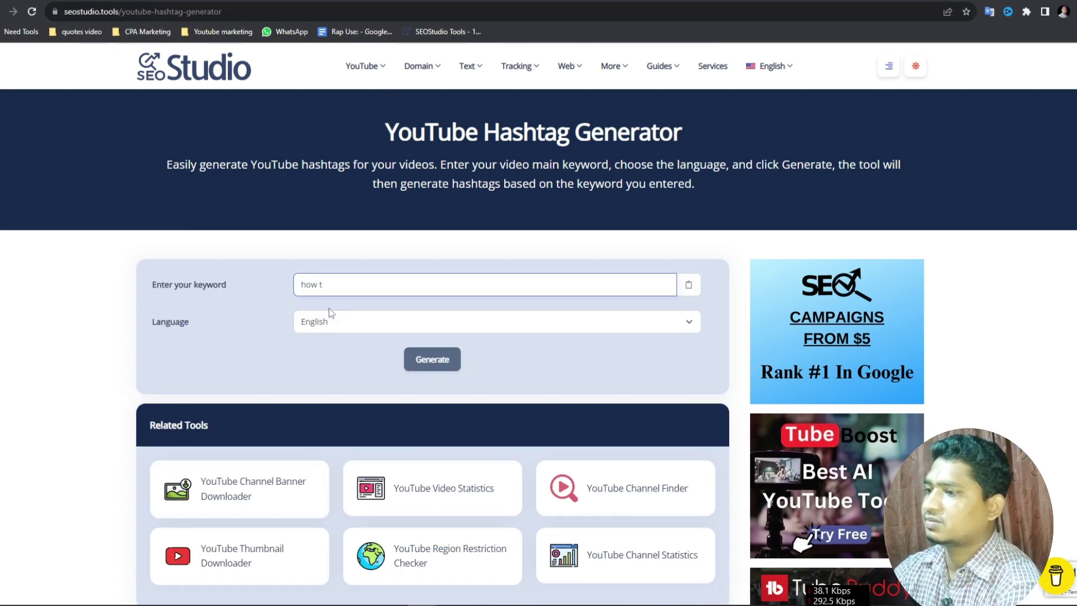
text(o make mo)
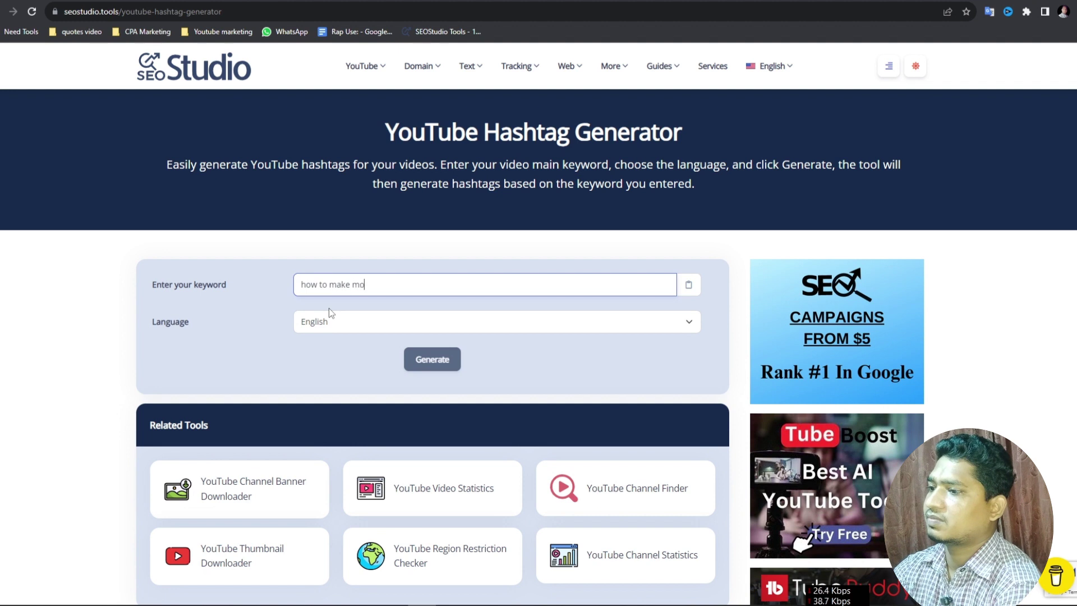
text(ney online)
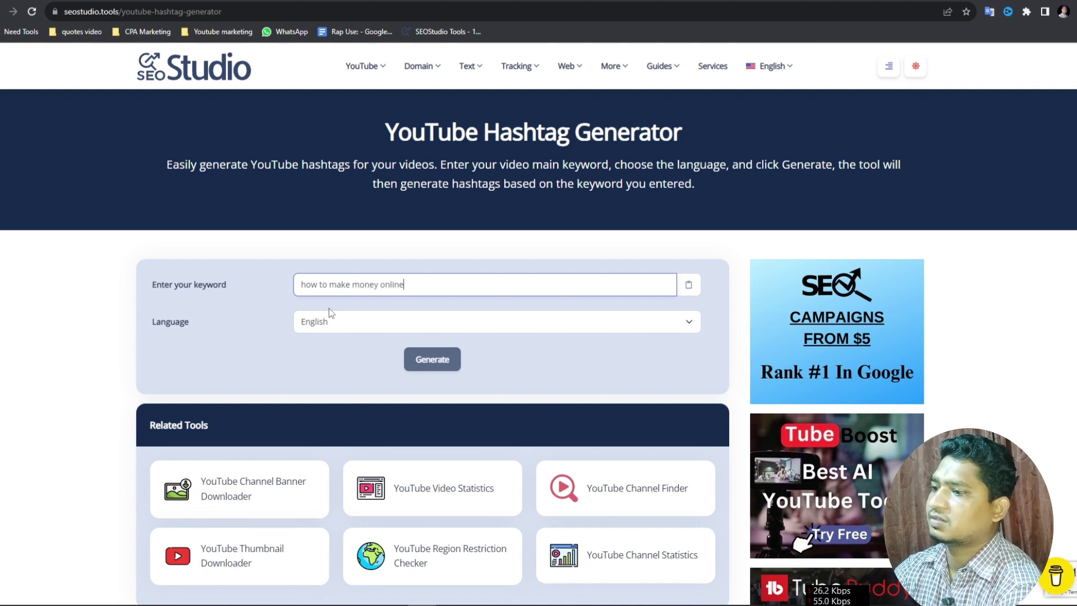
click(427, 358)
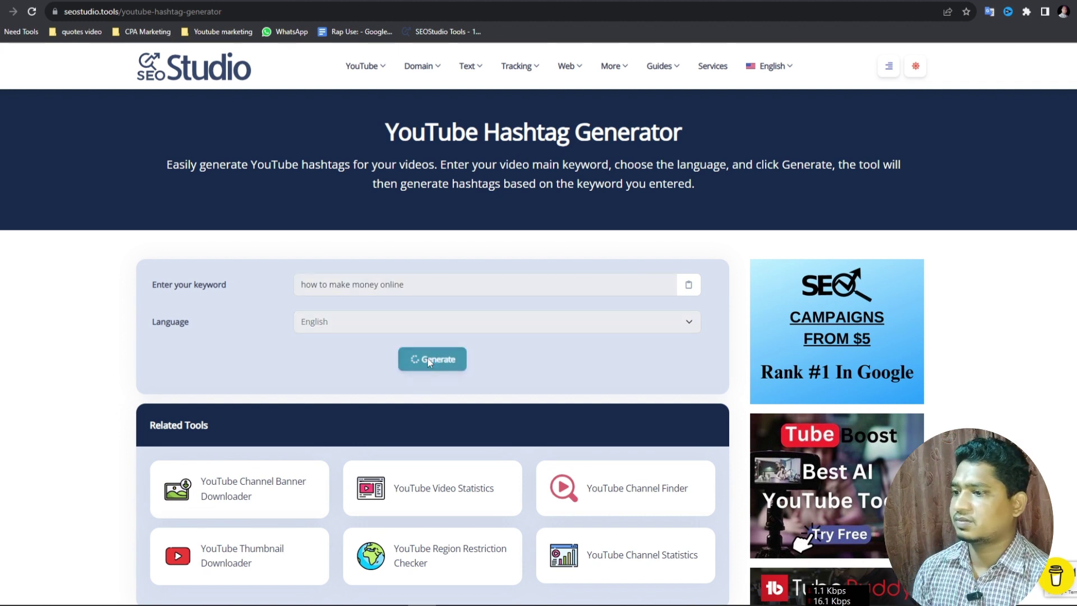
Step: Add #howtomakemoneyonline, #howtomakemoneyonline2023 and #howtomakemoneyonlineasa13yearold to the tag list and copy the selected hashtags
scroll(355, 411, down, 3)
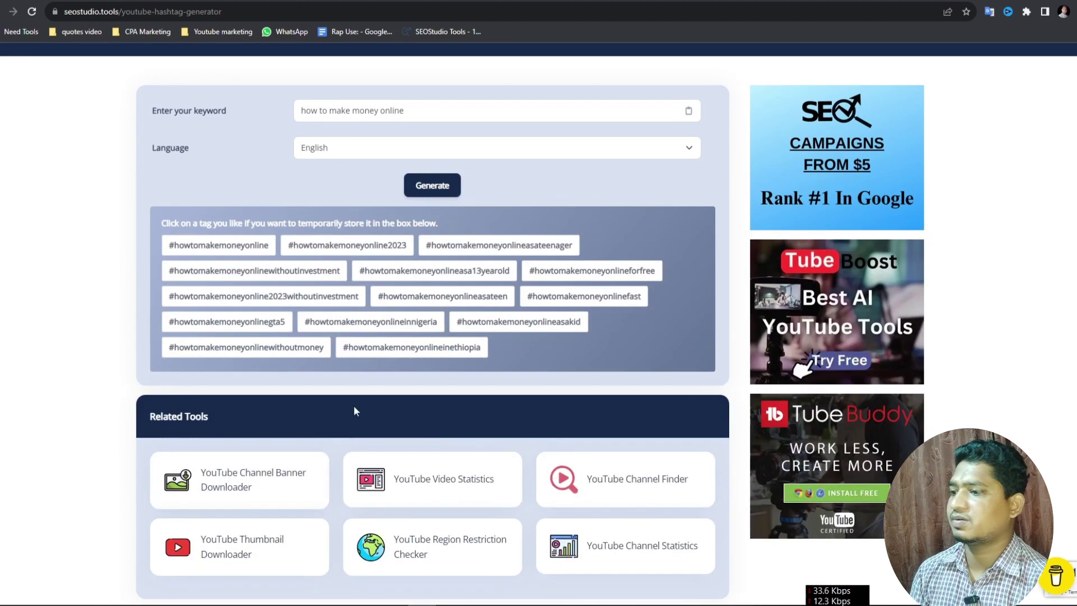
click(227, 247)
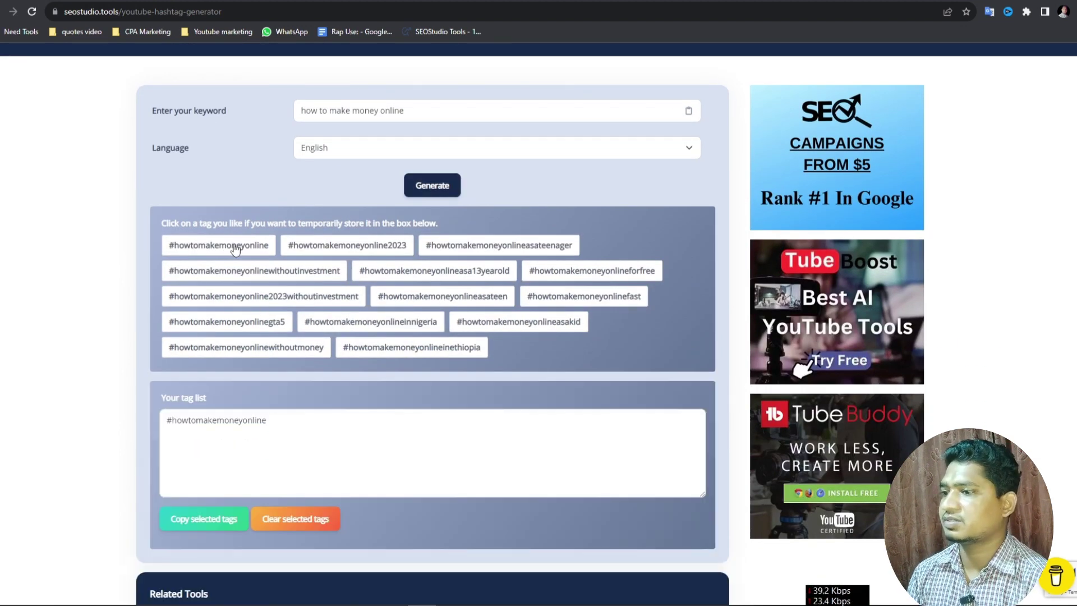
click(383, 247)
click(410, 278)
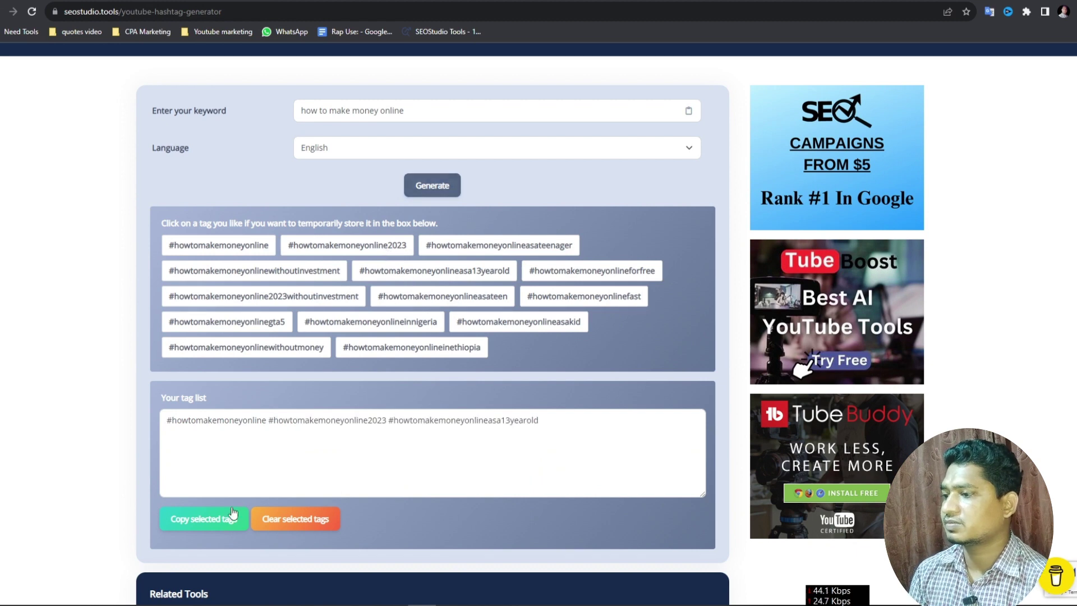
click(219, 525)
Step: Switch to the Google Docs document and add a "Hashtag:" label below the tags, followed by the copied hashtags
key(ctrl+Tab)
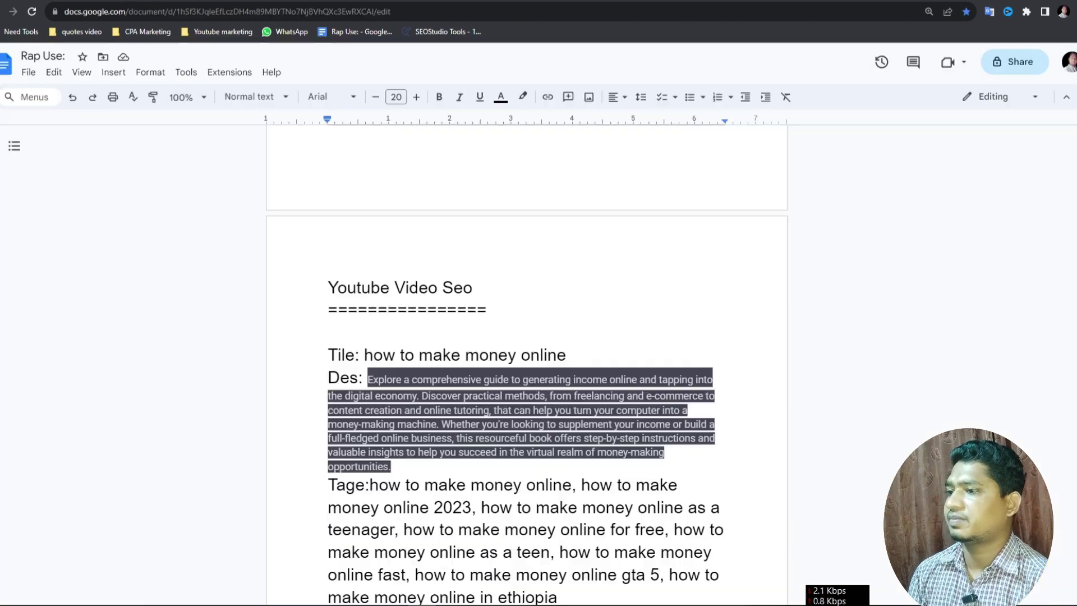
scroll(423, 492, down, 8)
scroll(408, 298, up, 2)
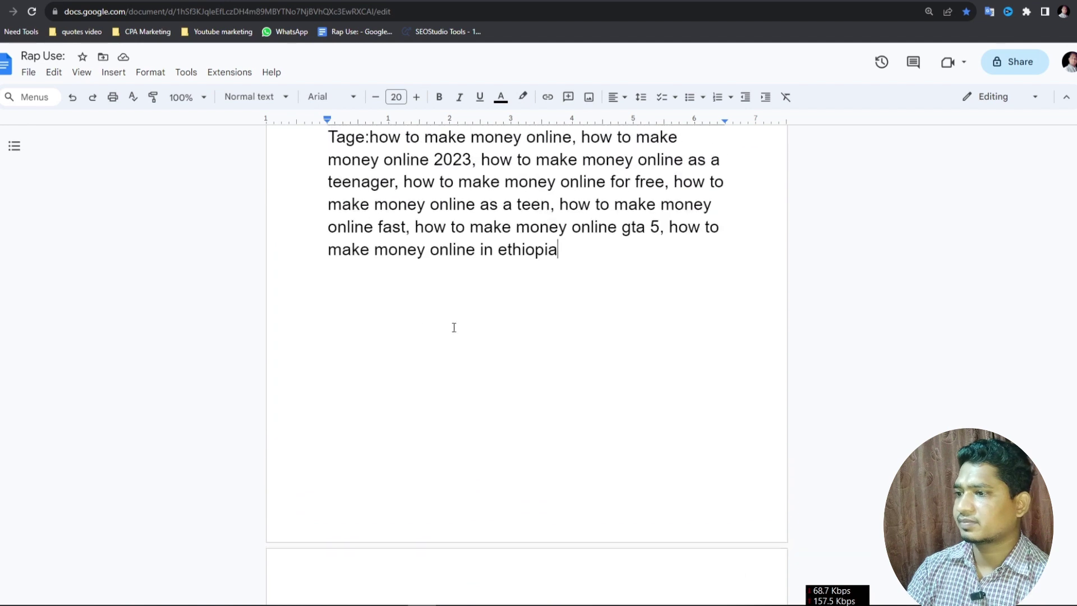
click(396, 292)
text(ha)
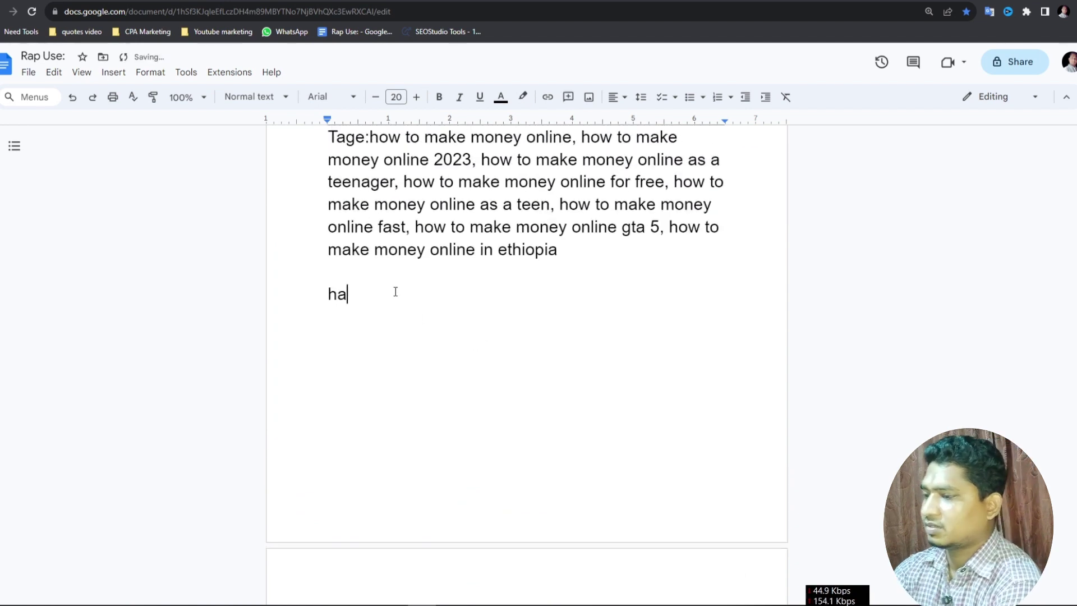
text(shta)
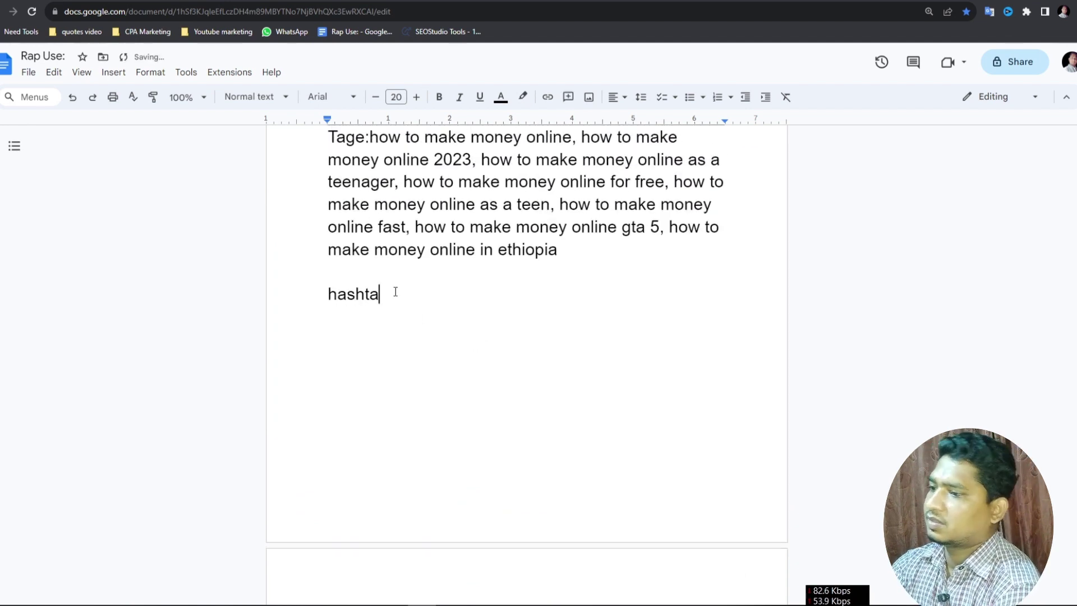
text(g:)
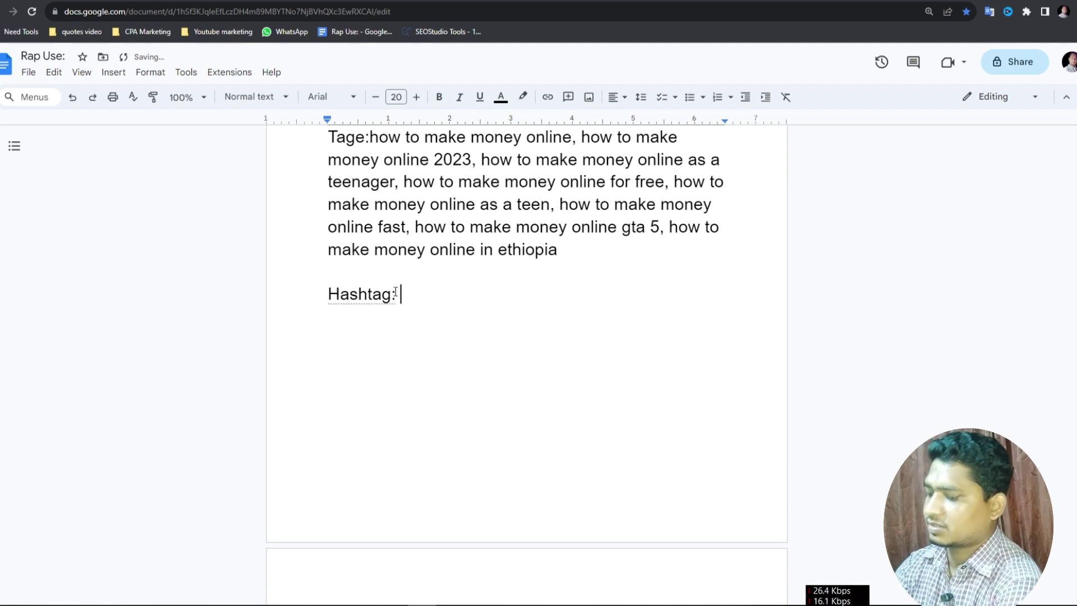
key(ctrl+v)
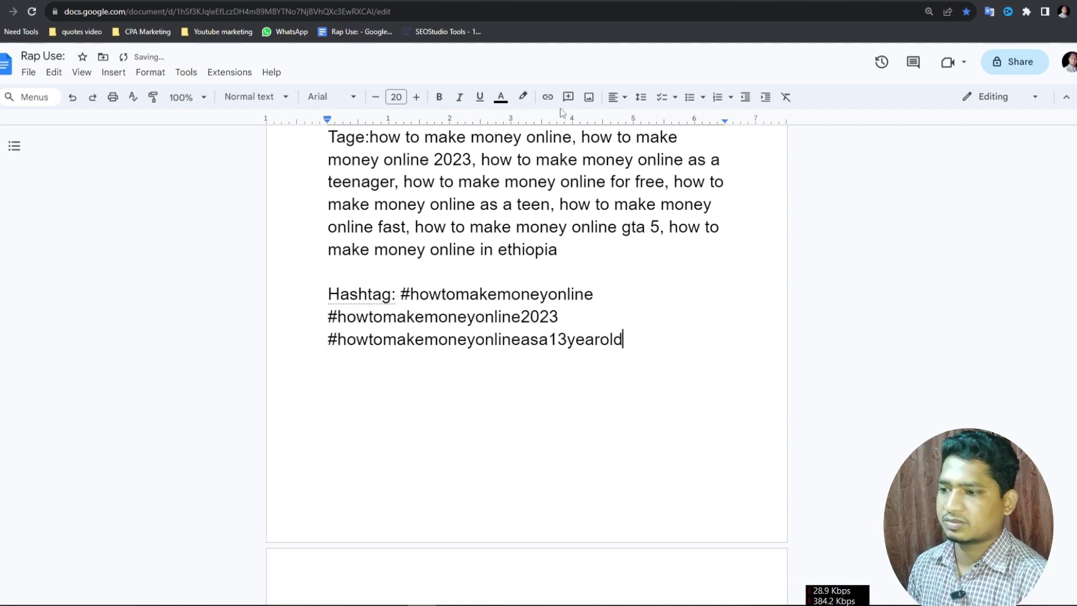
scroll(328, 292, up, 3)
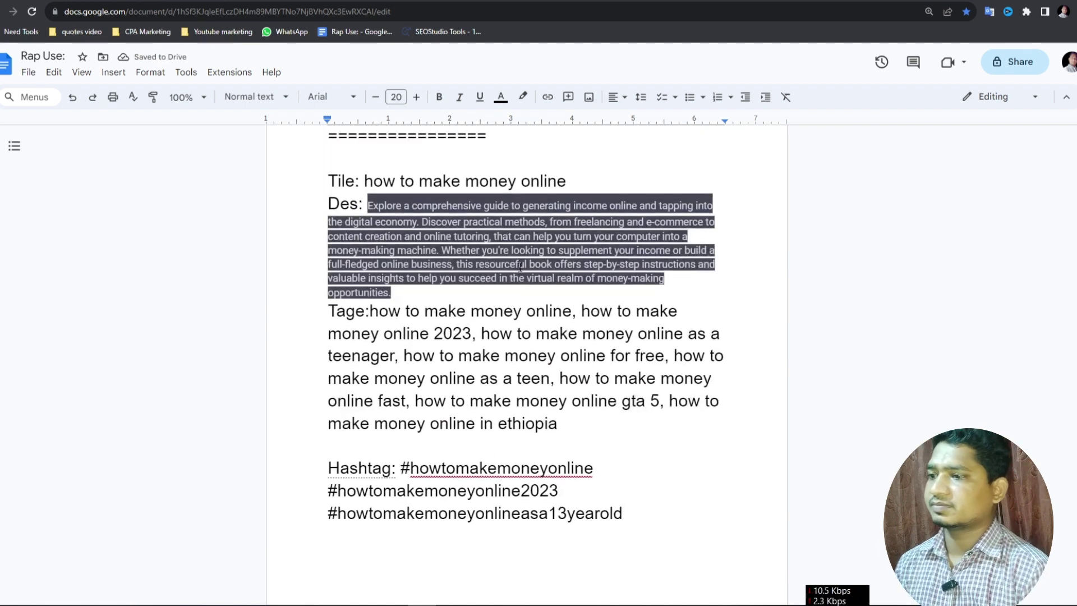